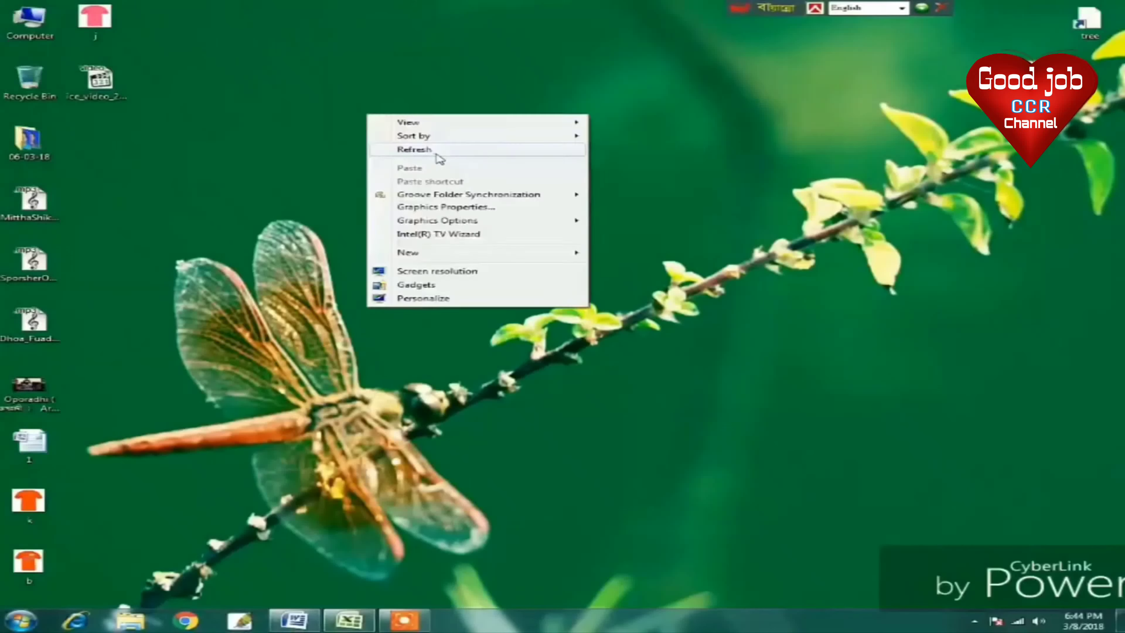
Refresh the Windows desktop four times, then return to the blank Word document.
left_click(432, 150)
right_click(418, 139)
left_click(470, 177)
right_click(407, 142)
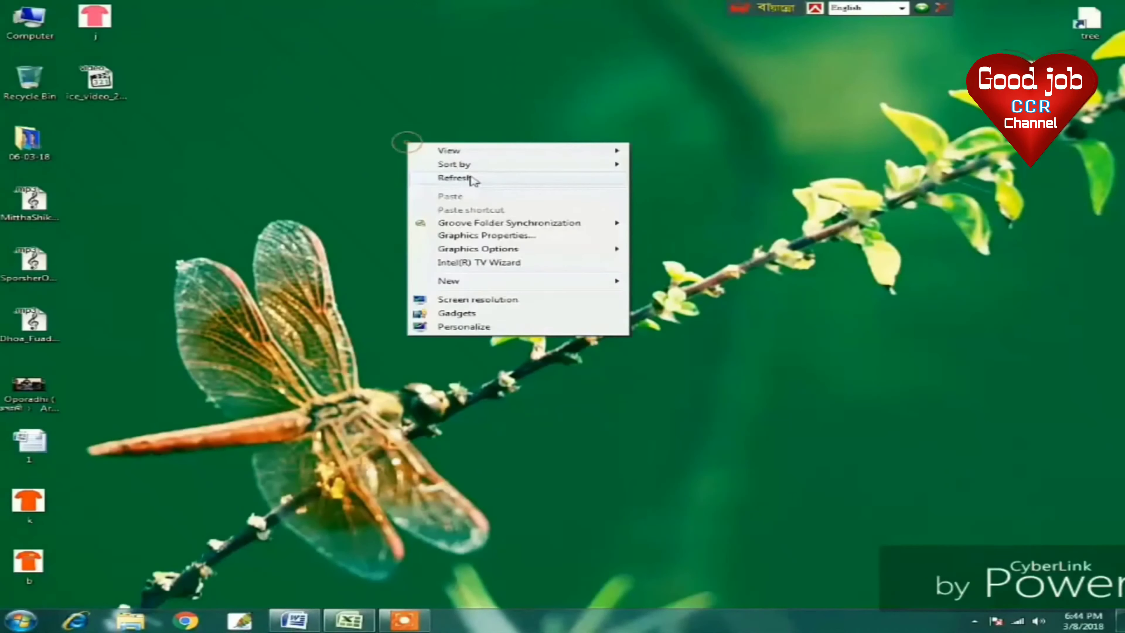
left_click(470, 176)
right_click(419, 144)
left_click(470, 177)
right_click(382, 135)
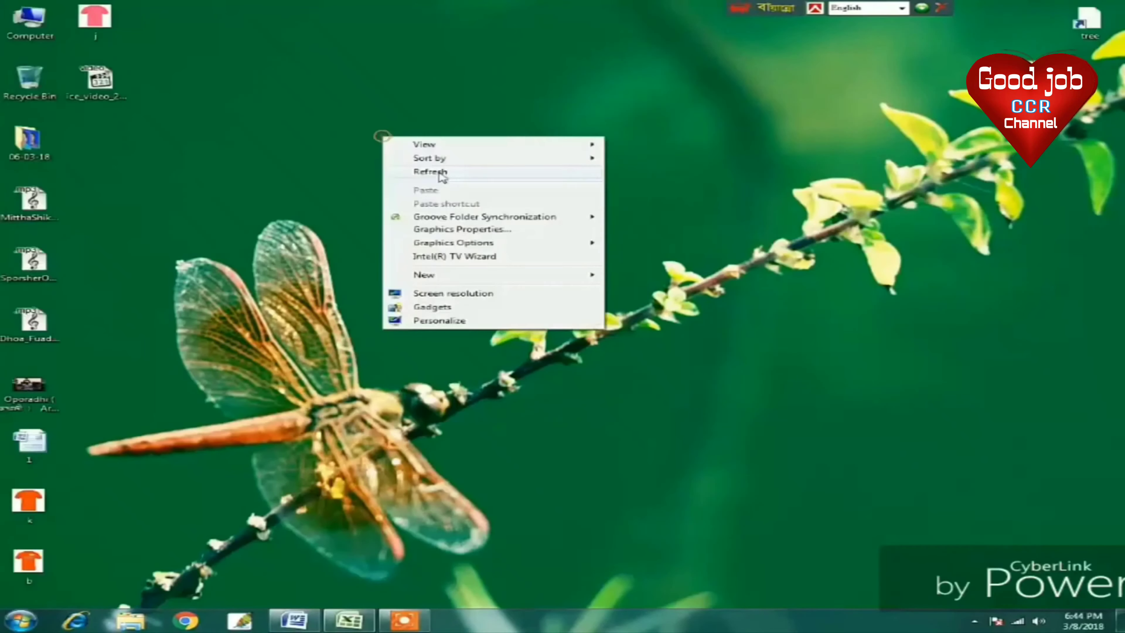
left_click(443, 177)
mouse_move(294, 621)
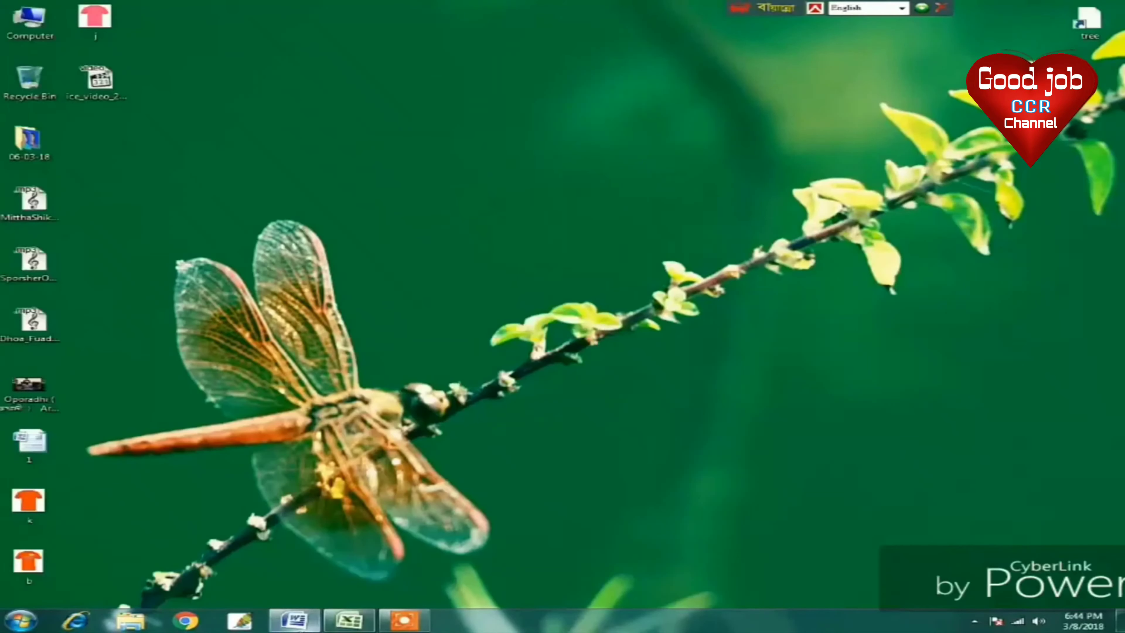
left_click(295, 620)
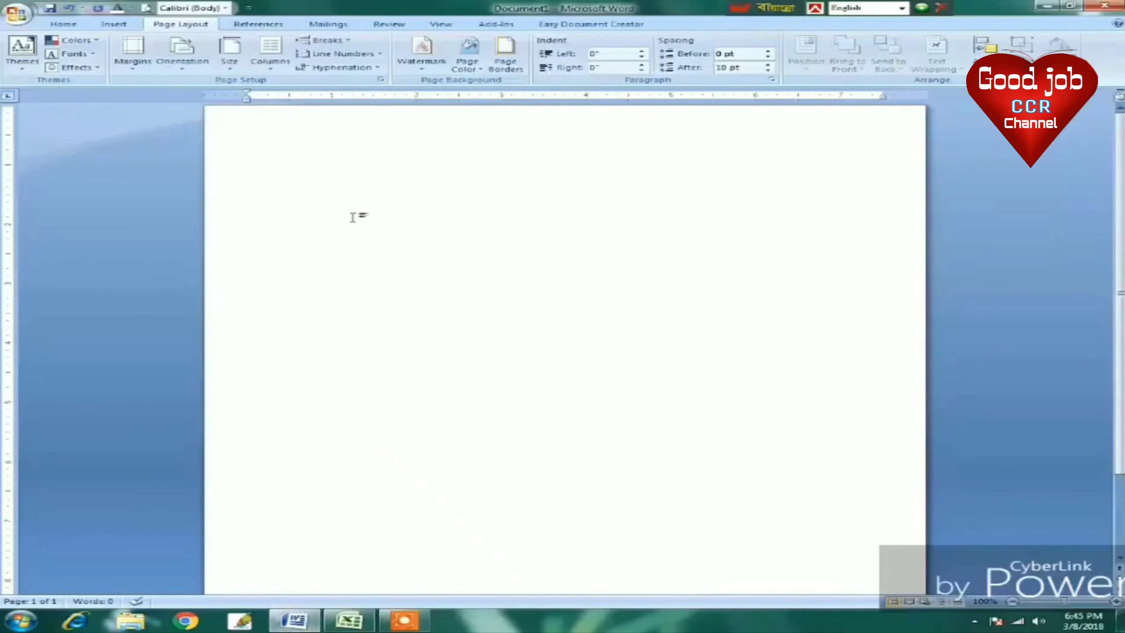
Insert the pink T-shirt picture 'j' from the Desktop into the document.
left_click(64, 24)
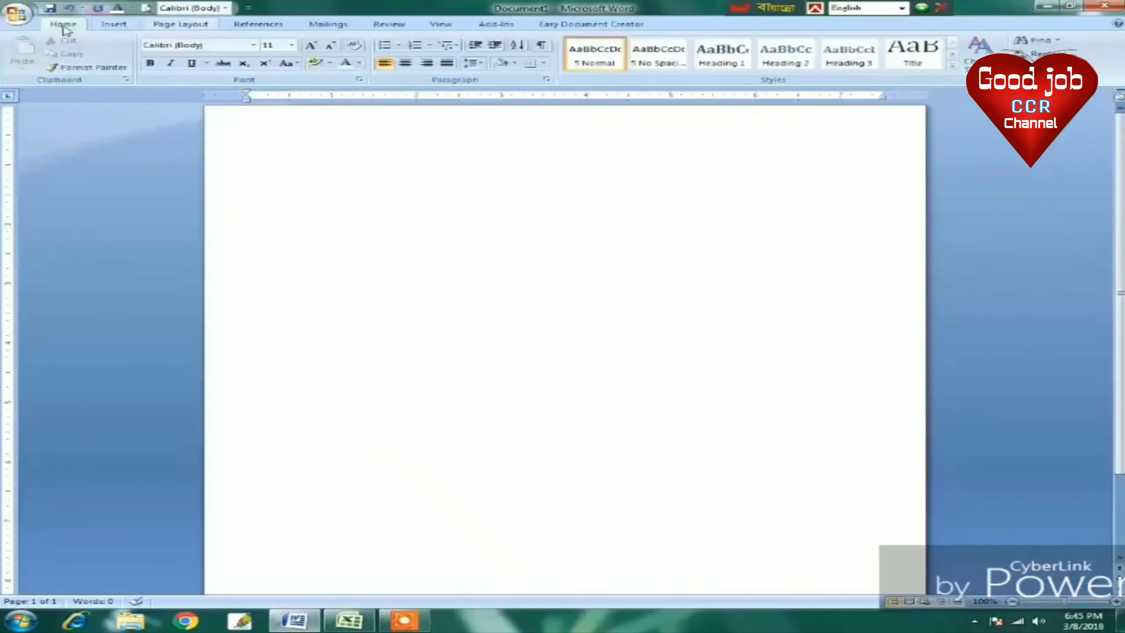
left_click(114, 25)
left_click(190, 51)
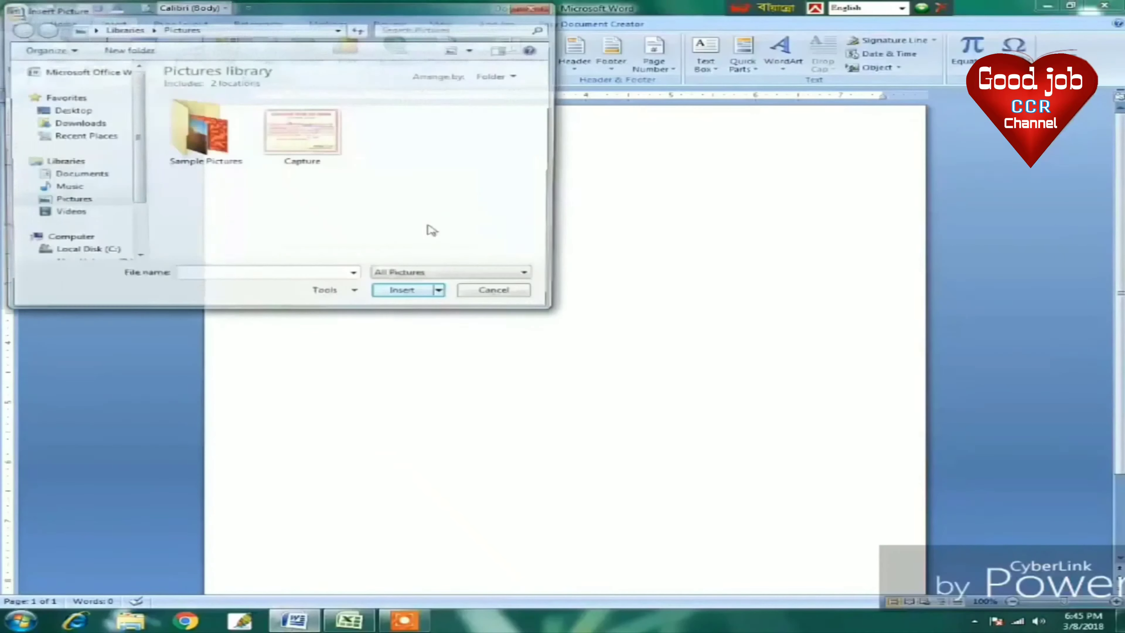
left_click(67, 111)
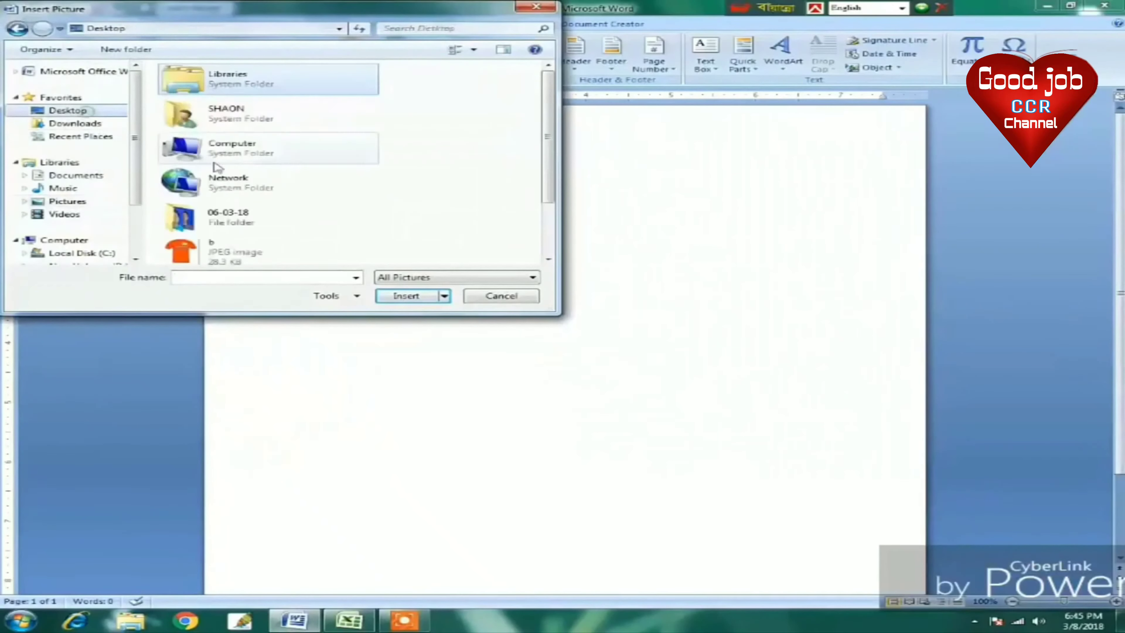
scroll(473, 219, "down", 2)
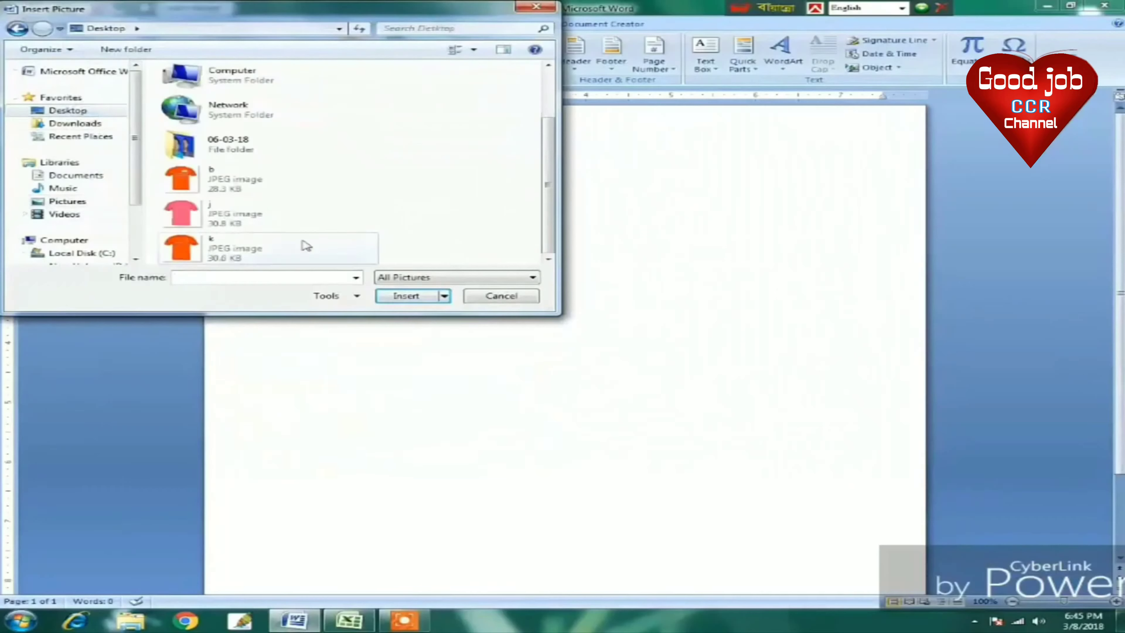
left_click(223, 212)
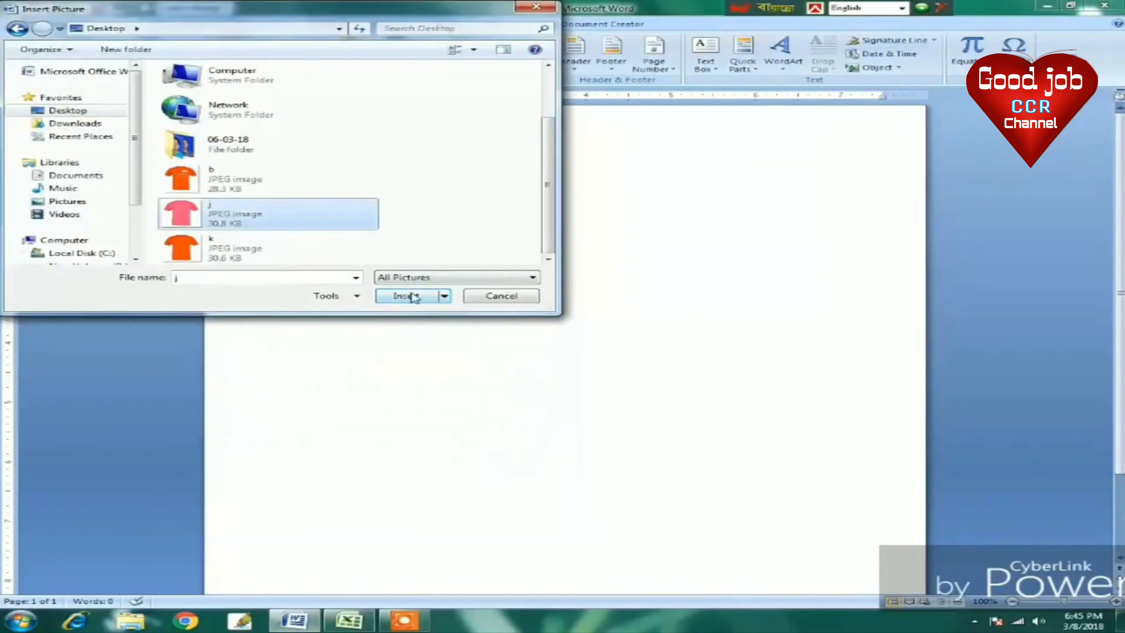
left_click(406, 296)
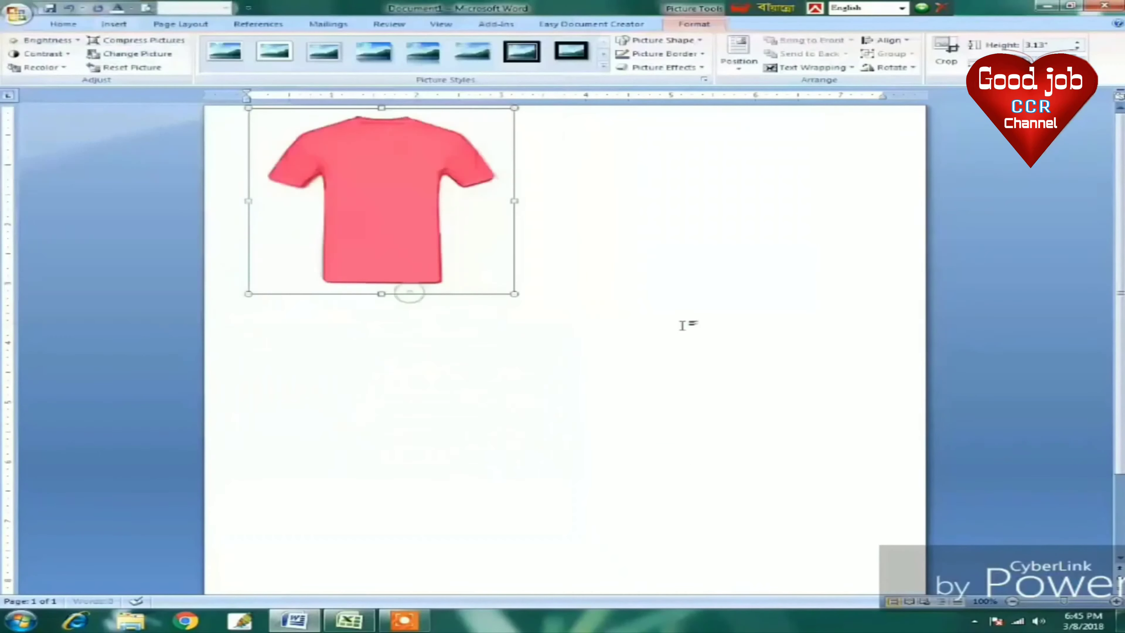
Set the T-shirt to In Front of Text, enlarge it to 5.03" tall and centre it.
left_click(805, 66)
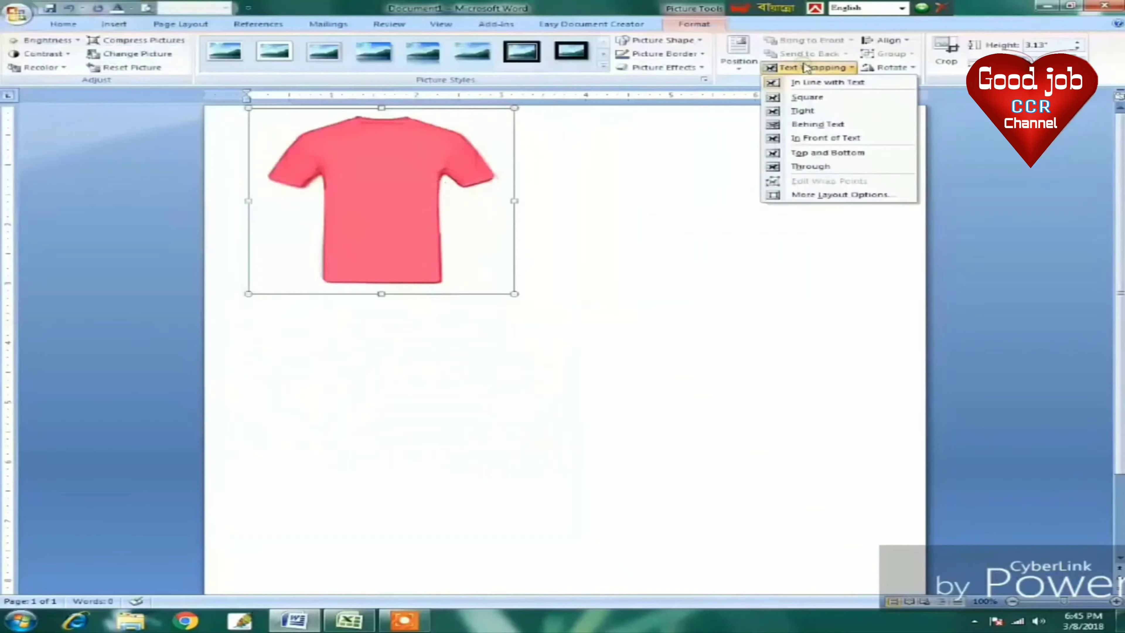
left_click(829, 144)
left_click_drag(492, 206, 549, 324)
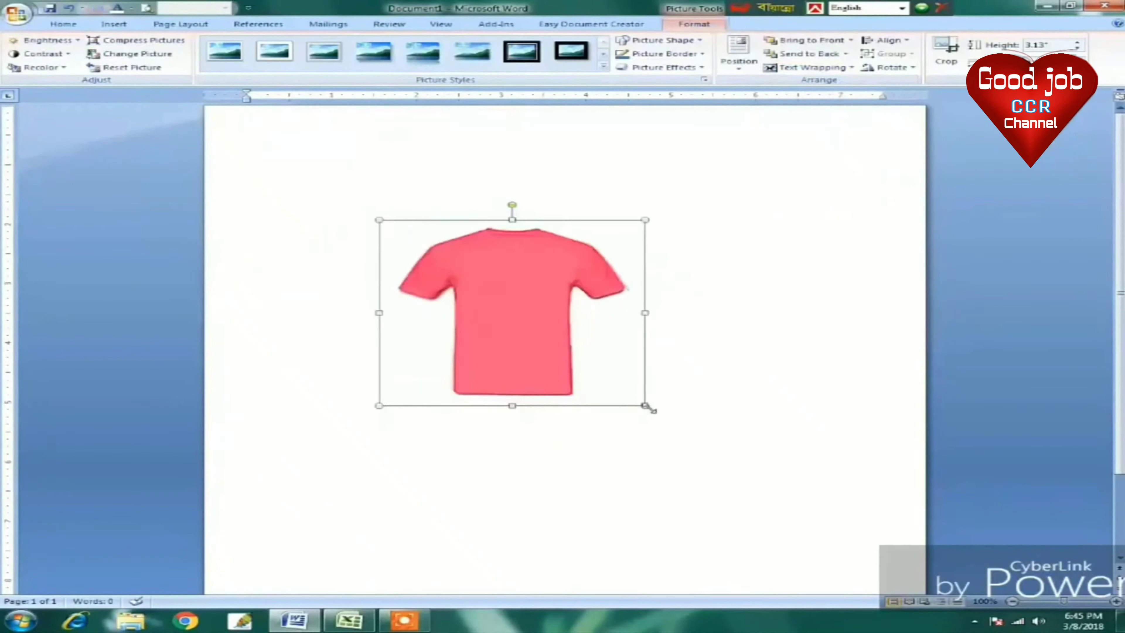
left_click_drag(645, 405, 718, 518)
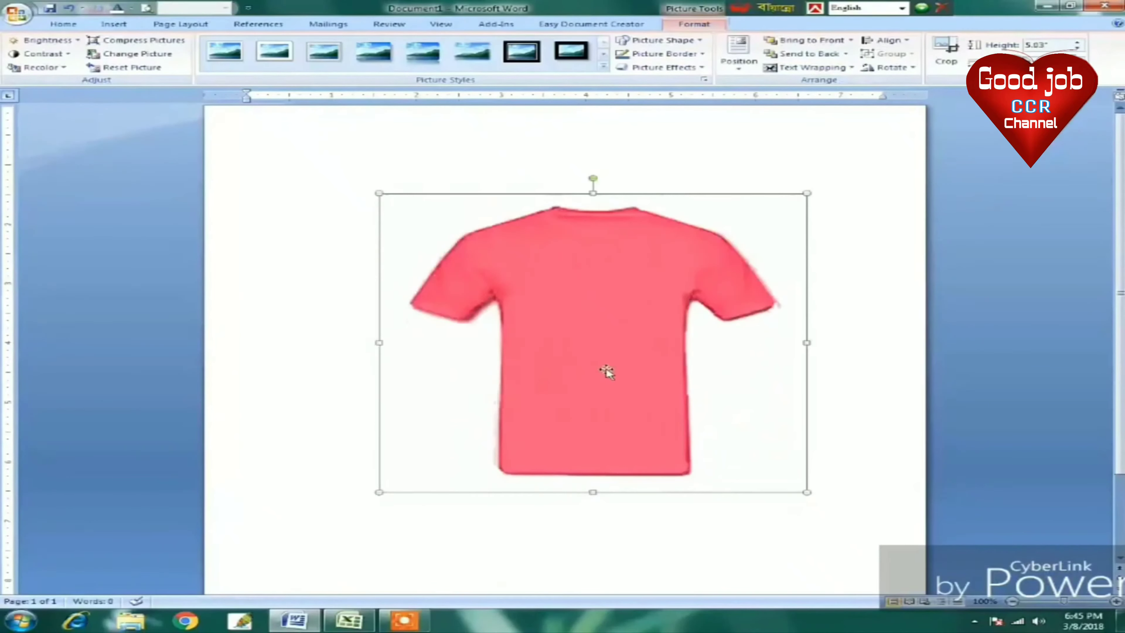
mouse_move(598, 329)
left_mouse_down()
mouse_move(541, 363)
mouse_move(529, 336)
left_mouse_up()
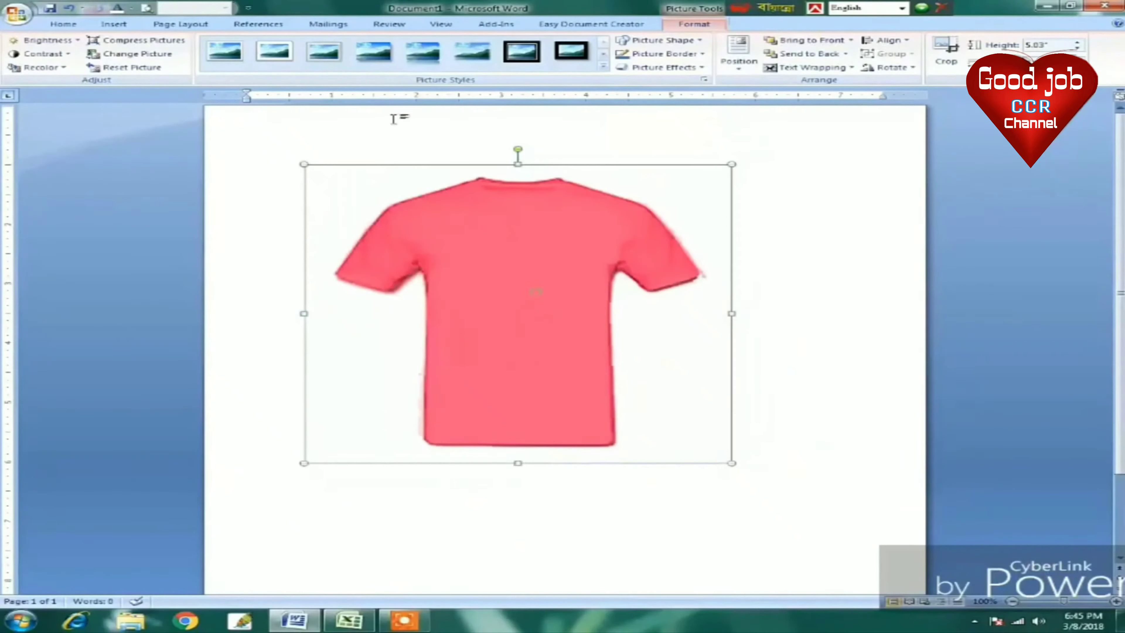
left_click(350, 123)
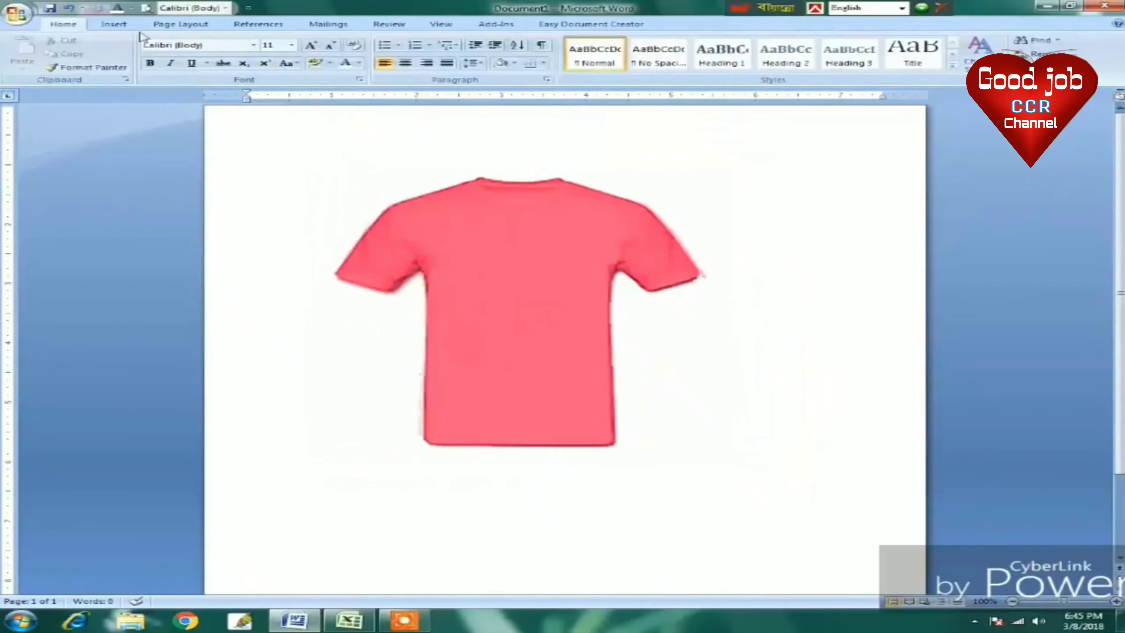
Insert the green Y logo 'kk' from the Logo folder under My data on drive E.
left_click(116, 24)
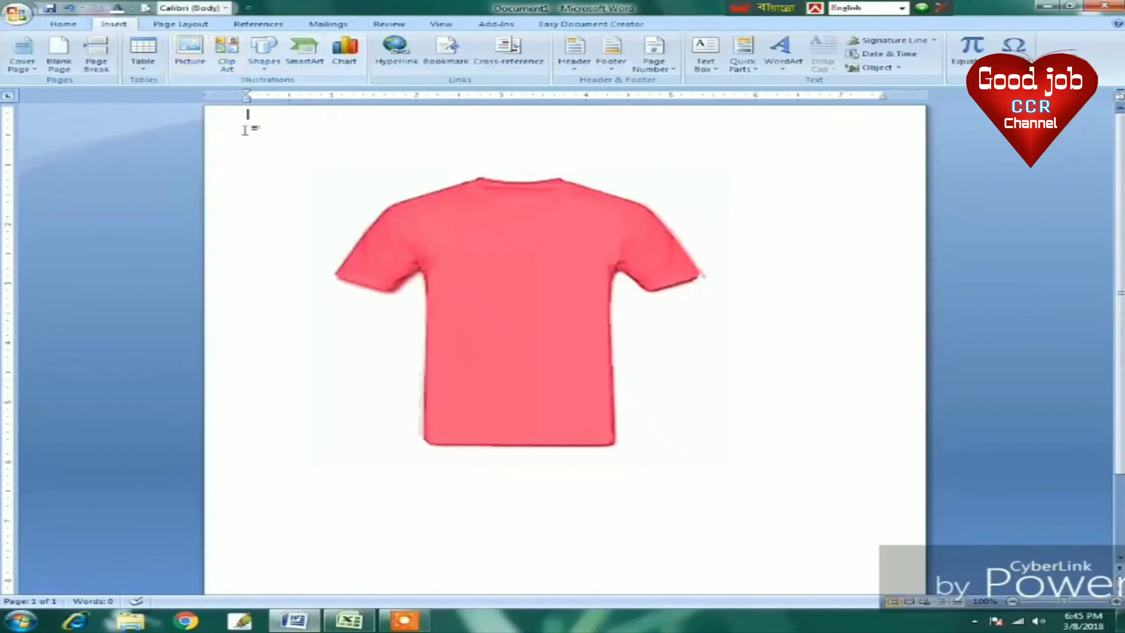
left_click(197, 62)
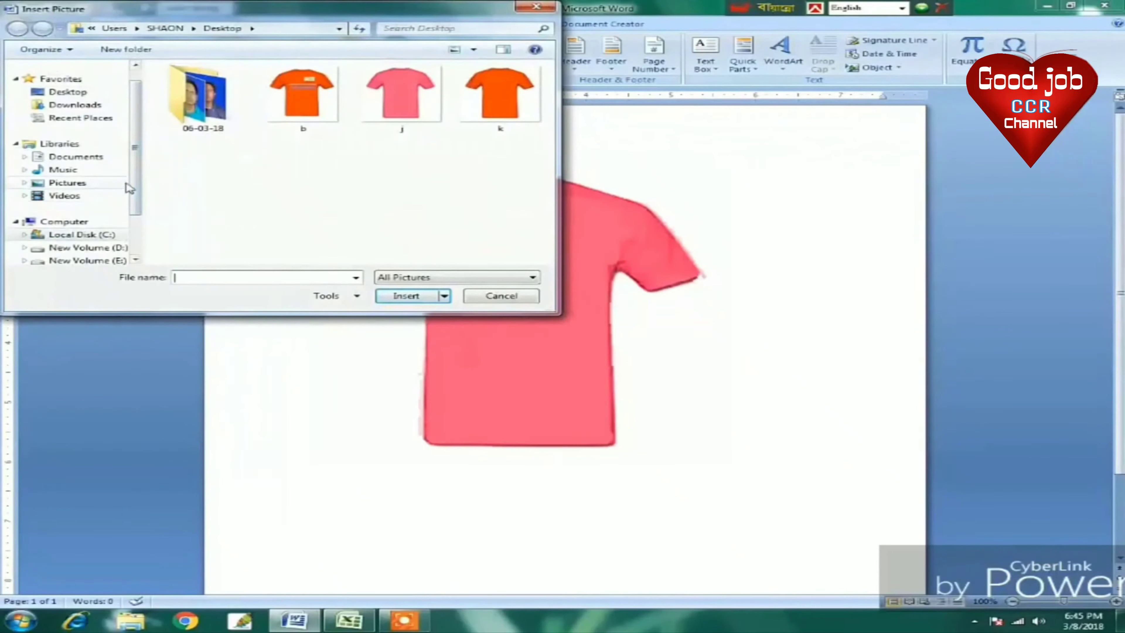
scroll(110, 190, "down", 2)
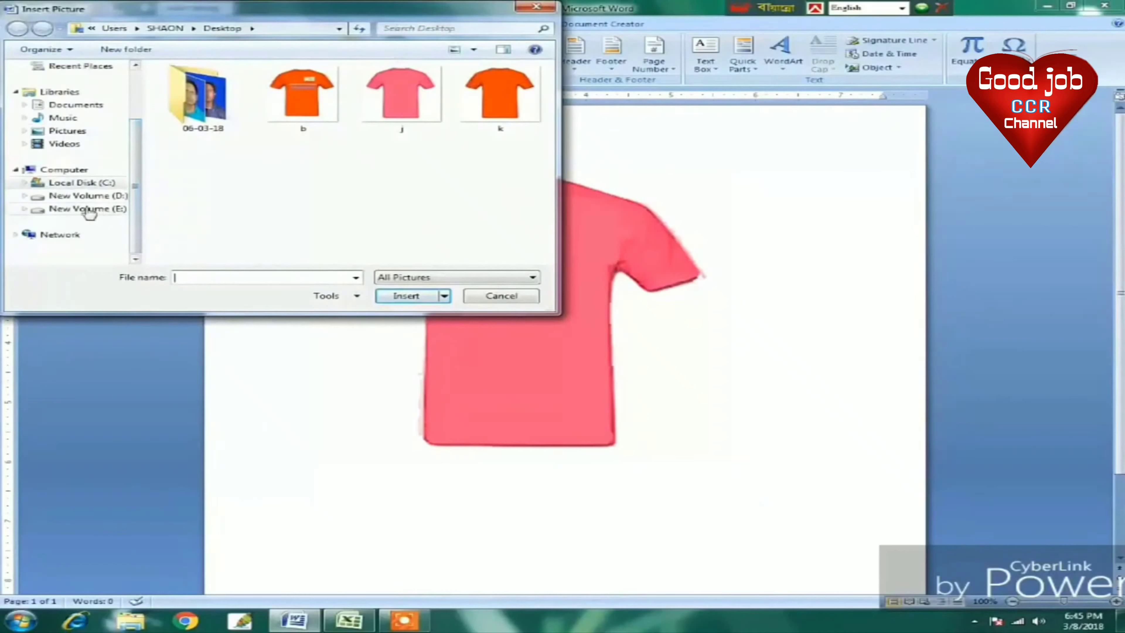
left_click(87, 210)
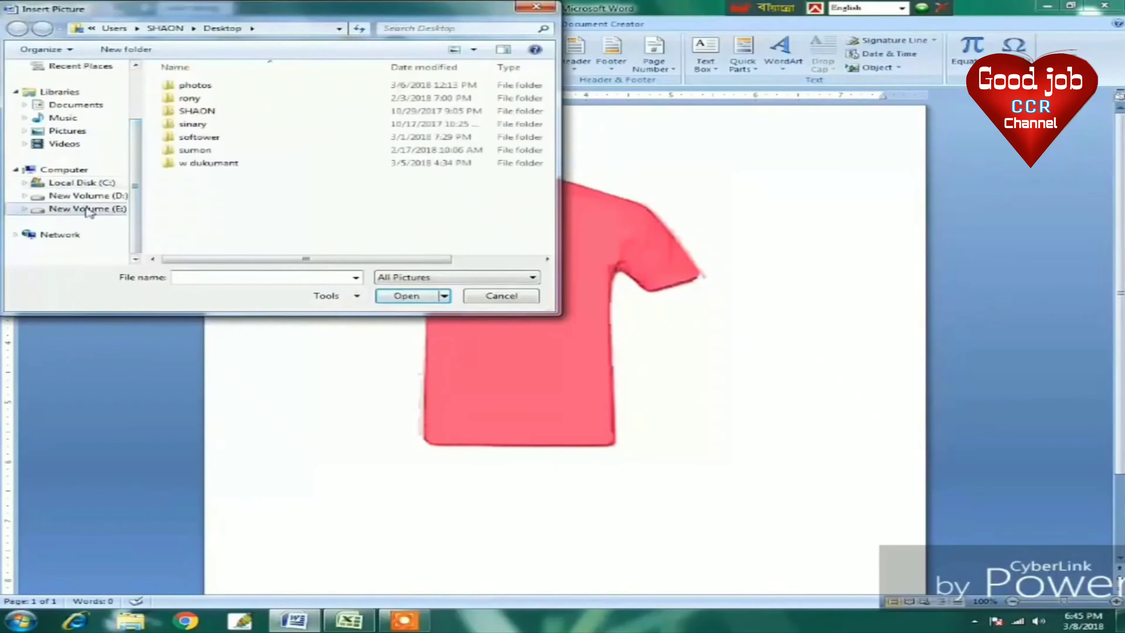
double_click(223, 112)
double_click(230, 98)
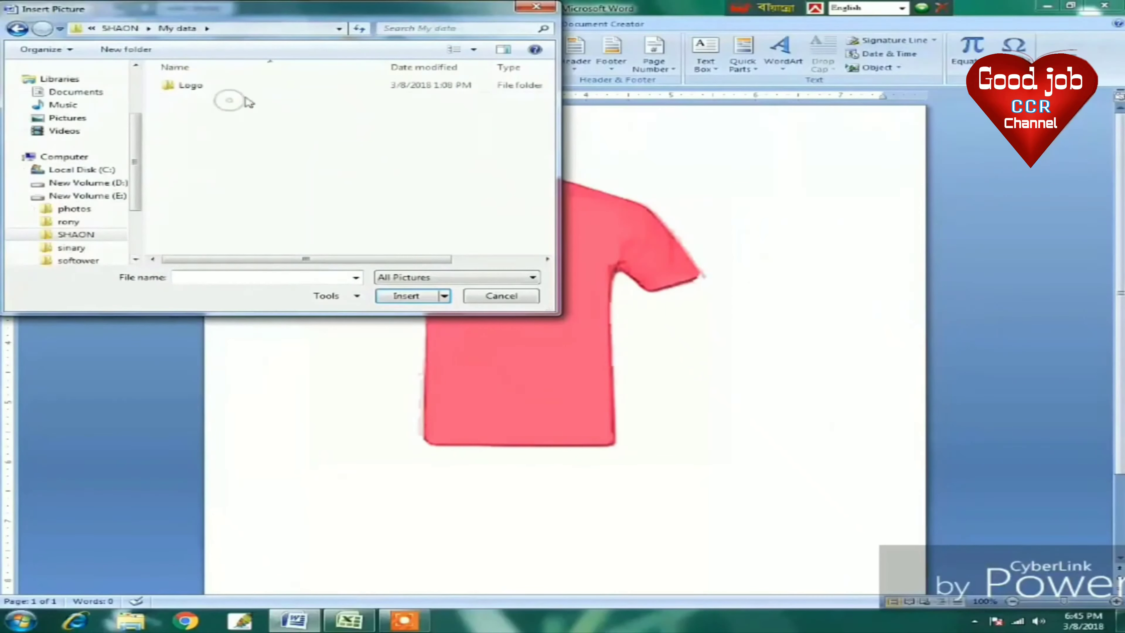
double_click(208, 87)
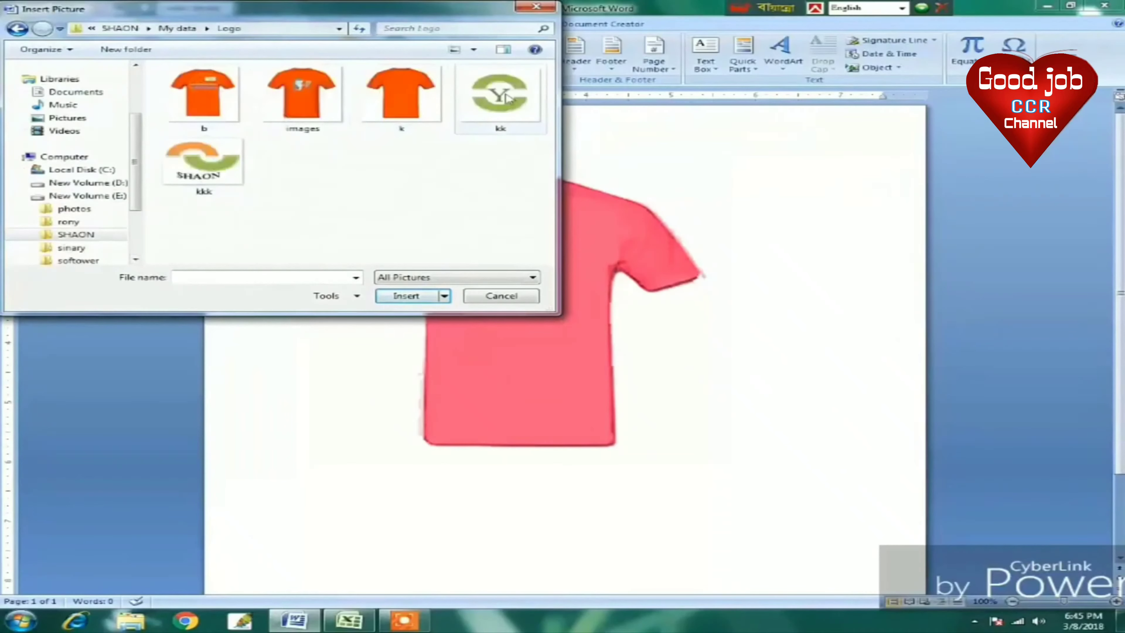
left_click(506, 96)
left_click(414, 298)
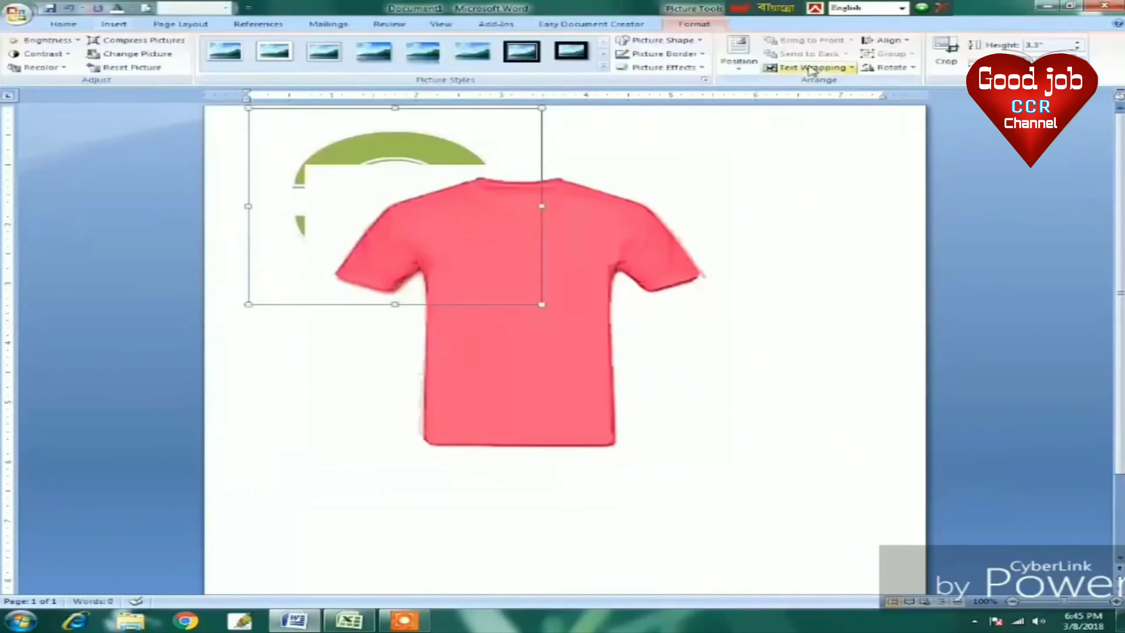
Float the logo in front of text, move it onto the shirt and shrink it to a small icon.
left_click(813, 67)
left_click(827, 137)
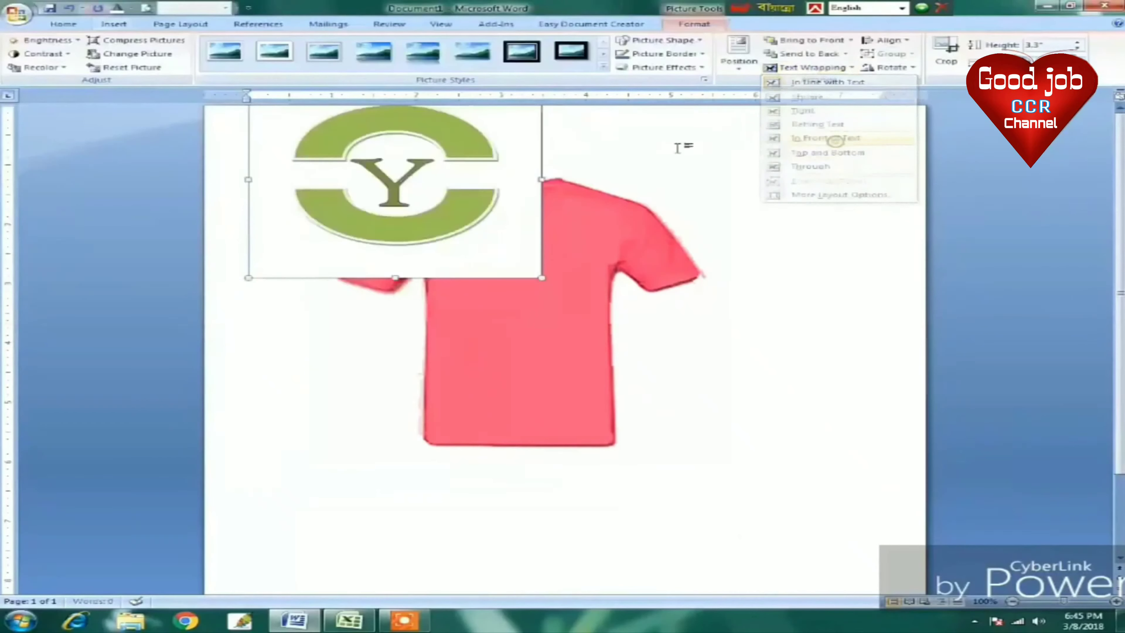
left_click_drag(465, 138, 631, 288)
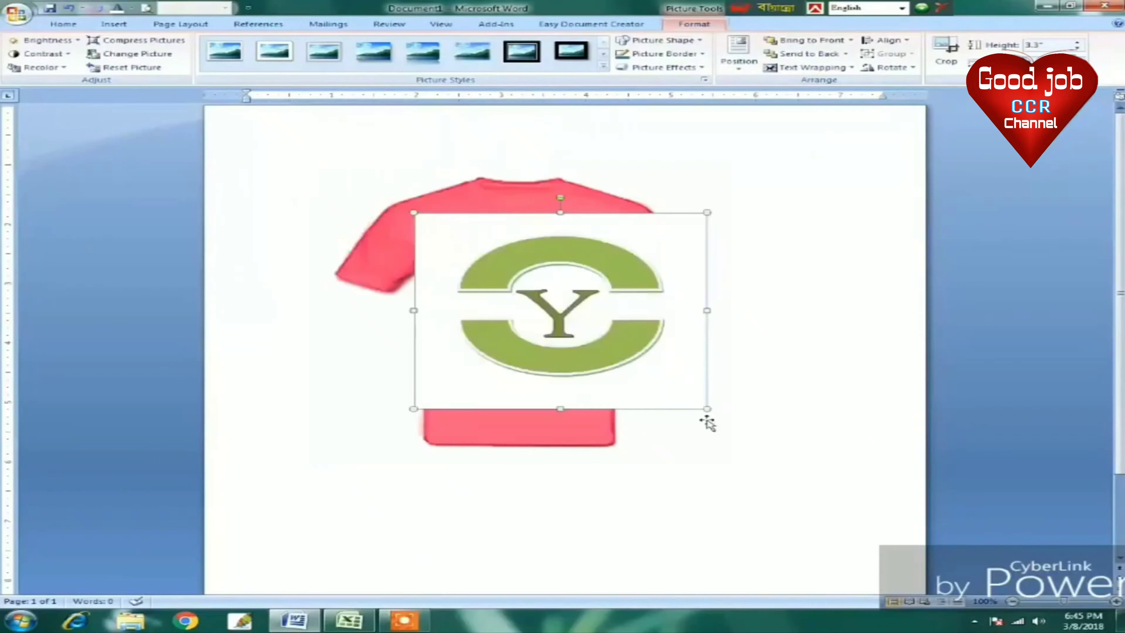
left_click_drag(707, 410, 475, 251)
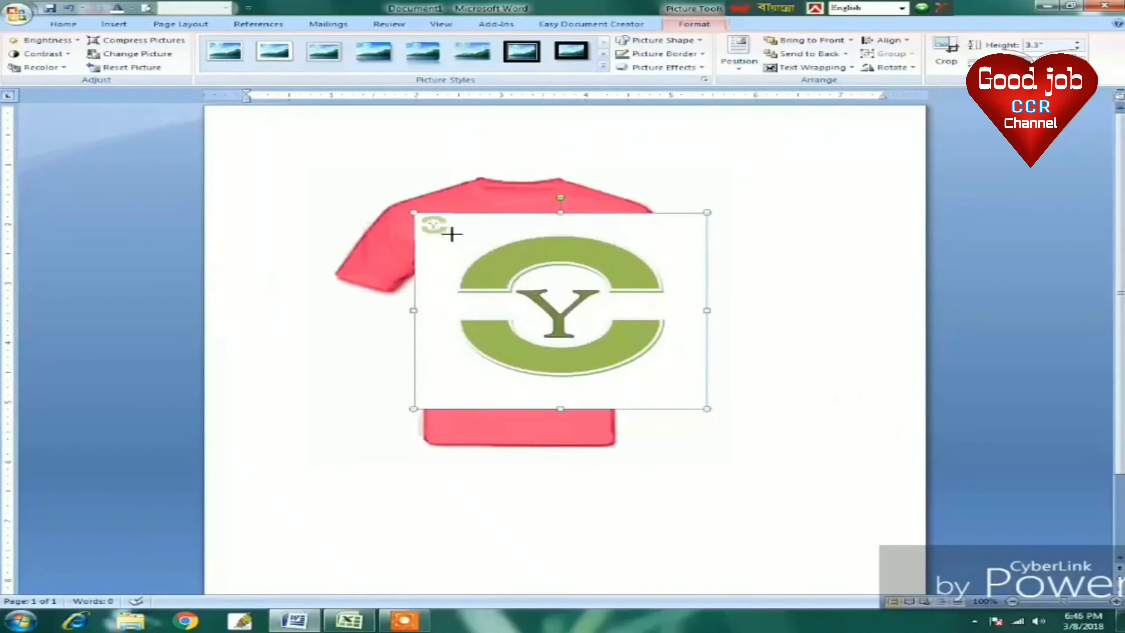
left_click_drag(475, 251, 452, 186)
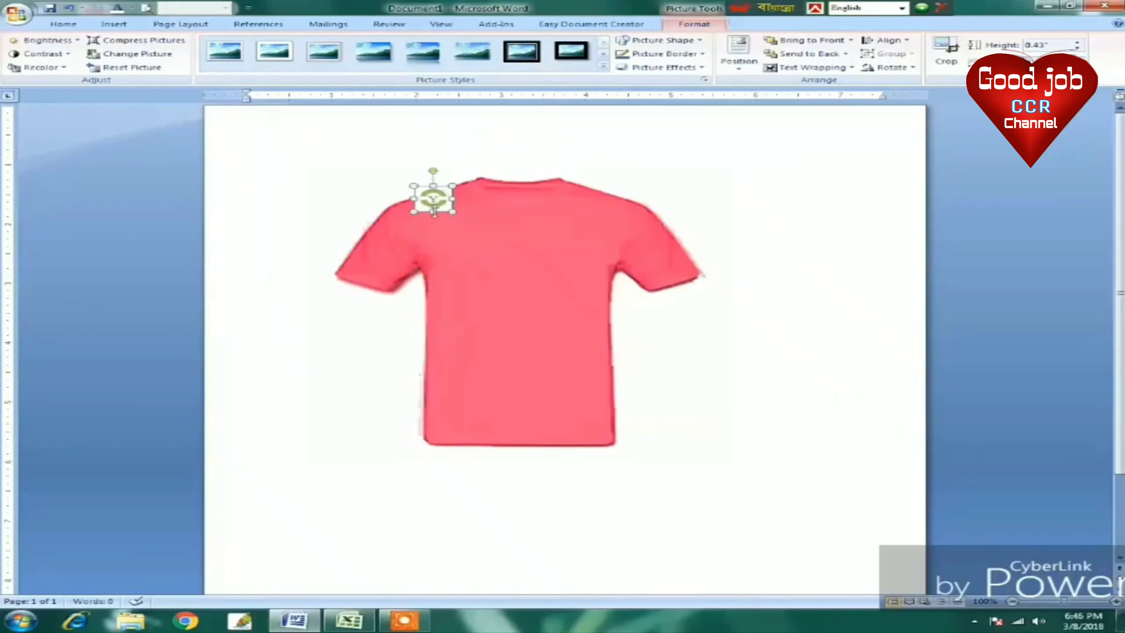
mouse_move(443, 200)
left_mouse_down()
mouse_move(577, 259)
mouse_move(564, 252)
left_mouse_up()
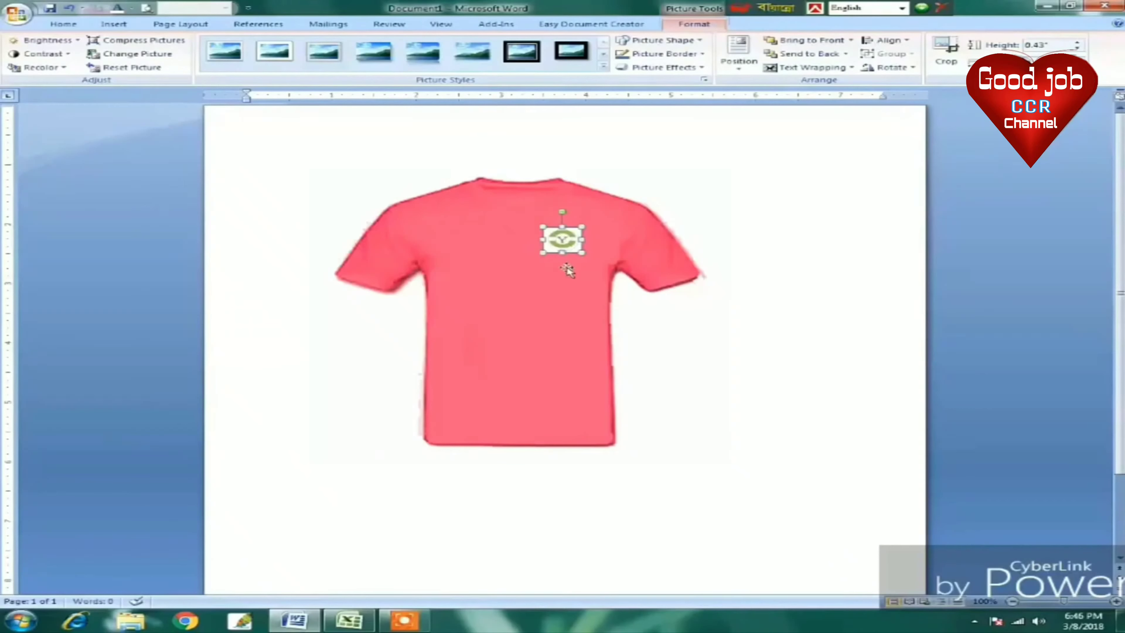
Fine-tune the logo to about 0.32" tall, positioned on the shirt's upper chest.
left_click(550, 304)
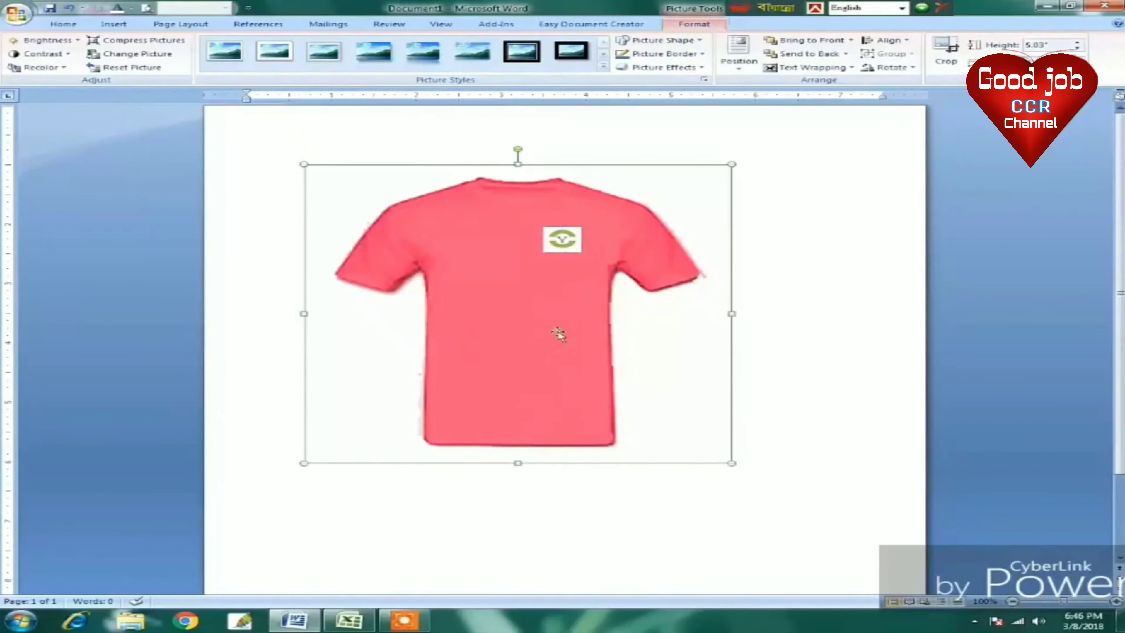
left_click(571, 237)
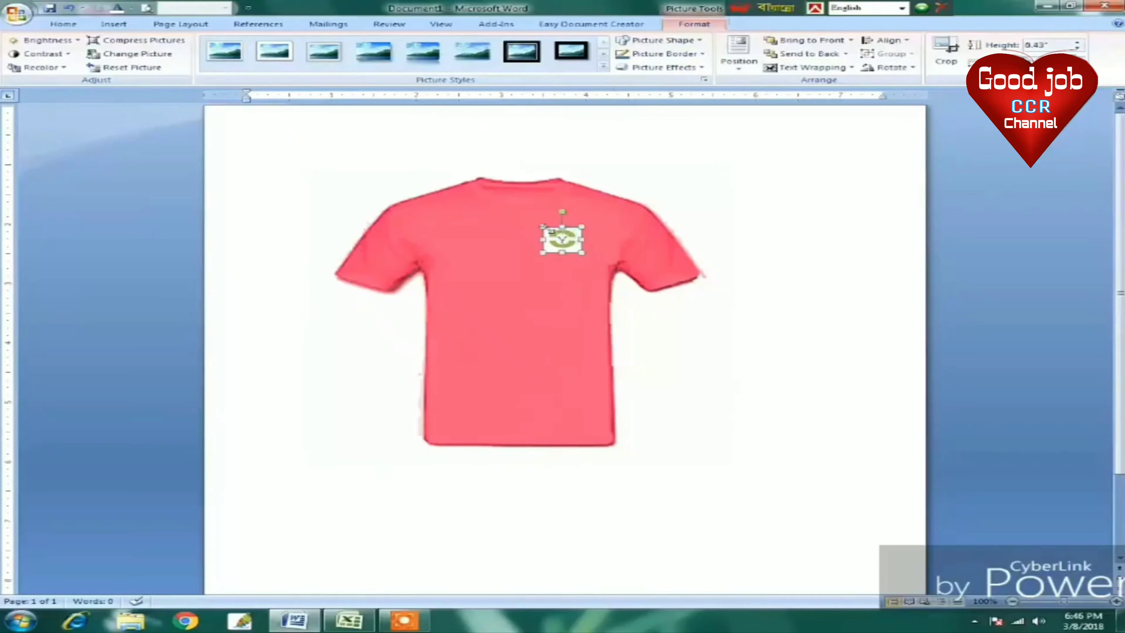
left_click_drag(541, 224, 574, 256)
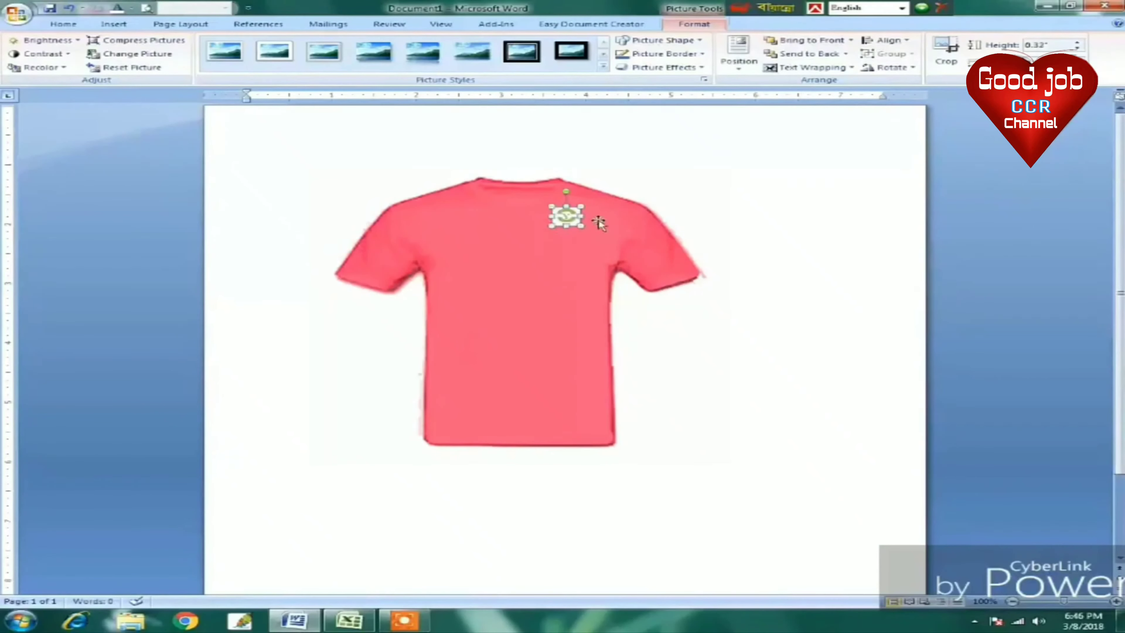
mouse_move(566, 216)
left_mouse_down()
mouse_move(566, 254)
mouse_move(581, 275)
left_mouse_up()
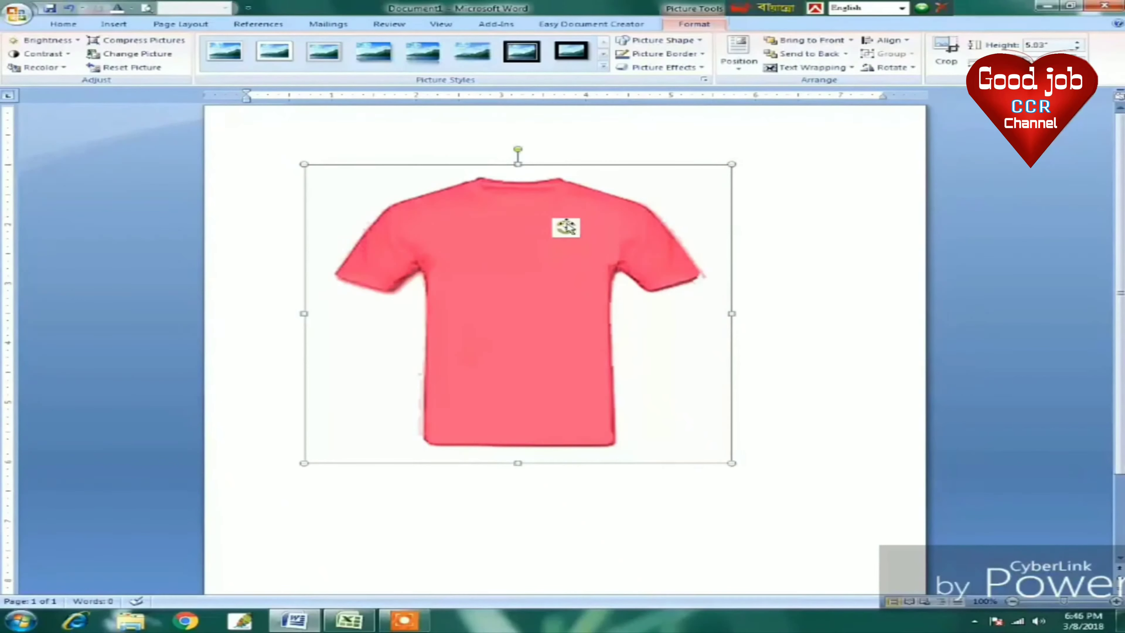
left_click_drag(567, 227, 563, 262)
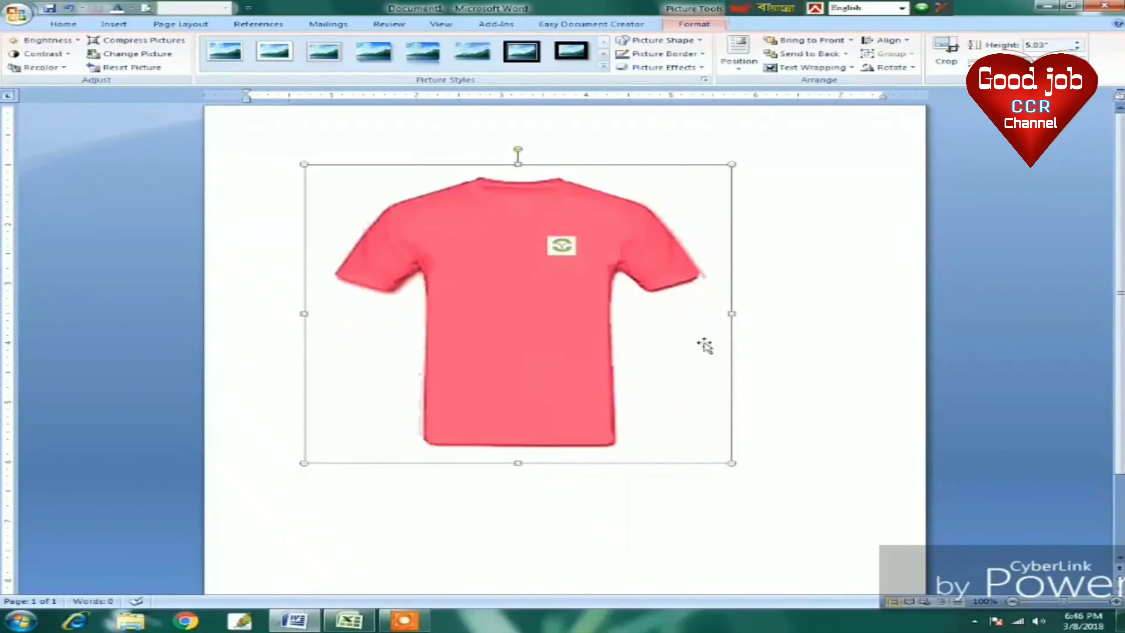
left_click(784, 329)
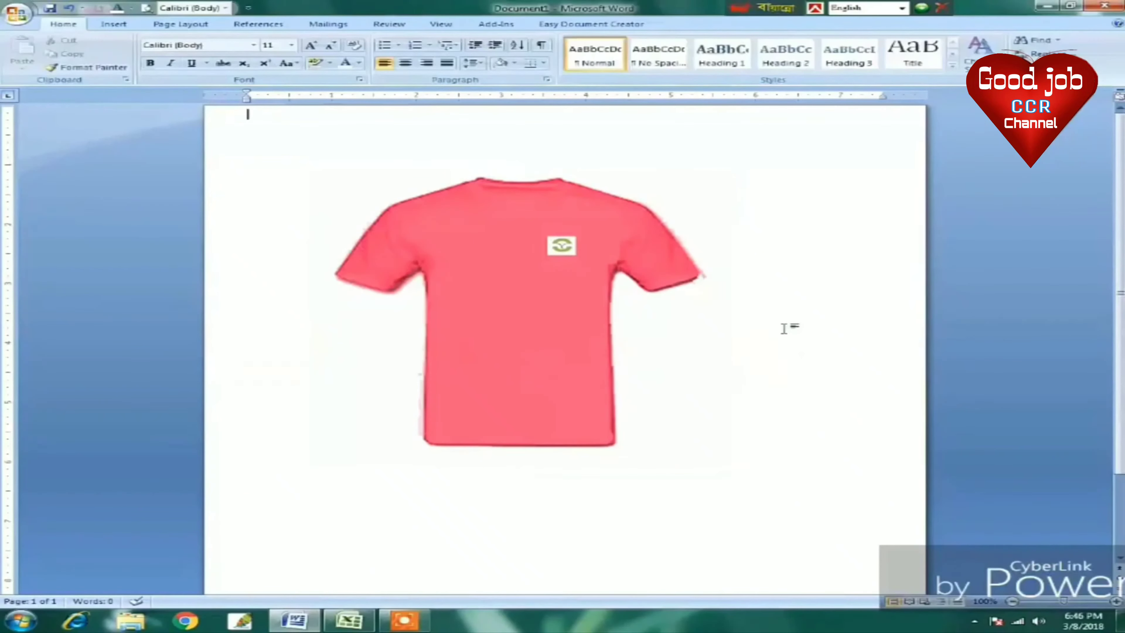
Insert a Simple Text Box and clear its placeholder text.
left_click(114, 24)
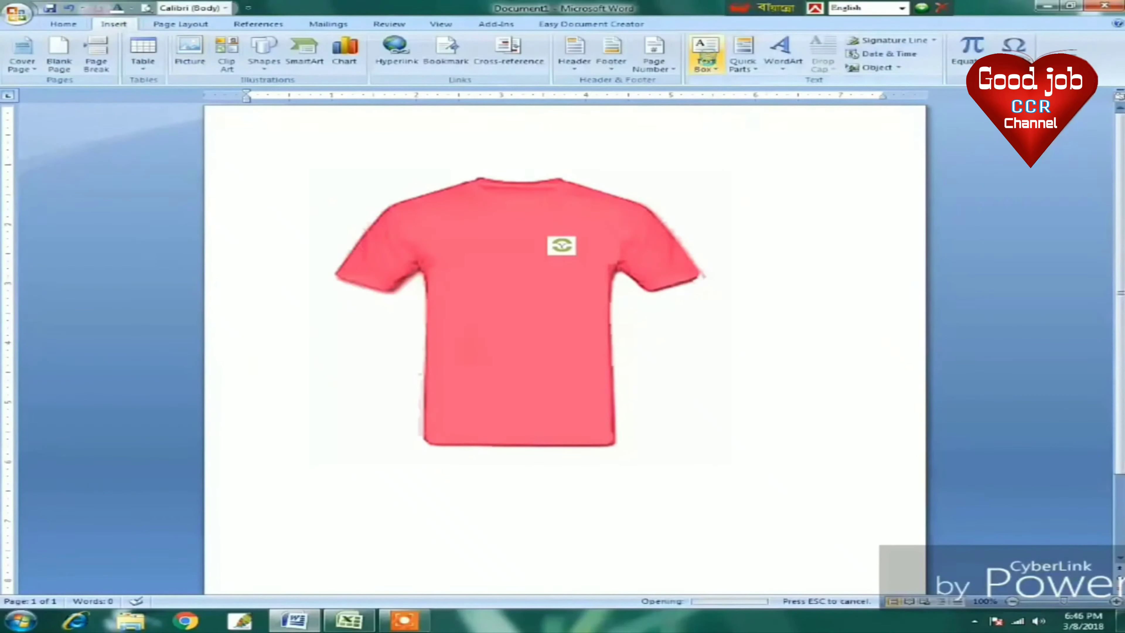
left_click(706, 56)
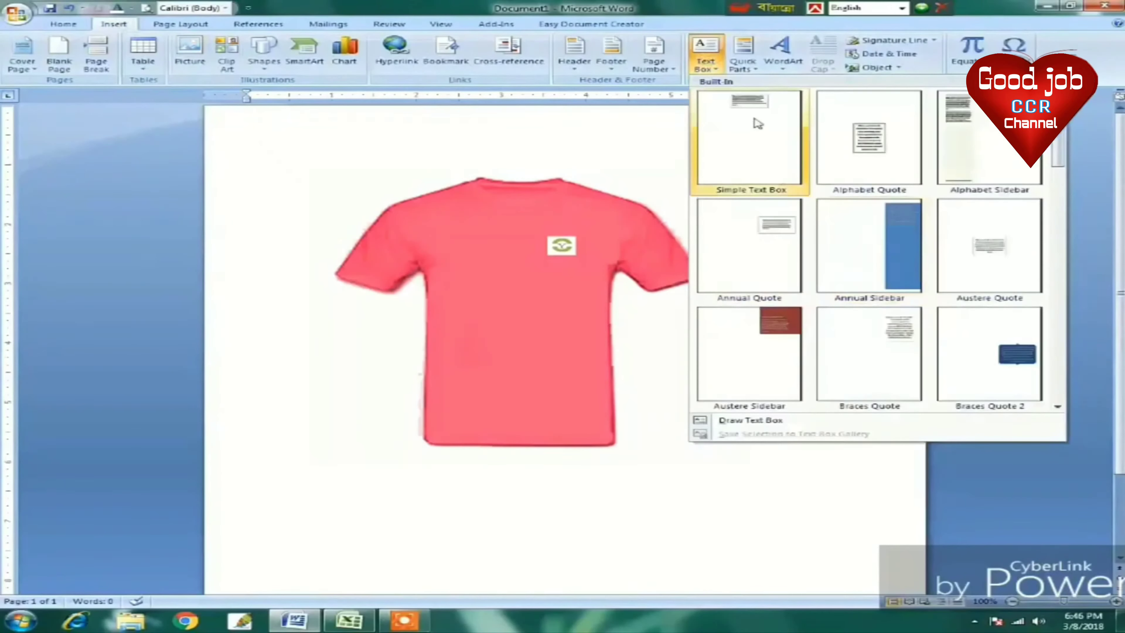
left_click(752, 113)
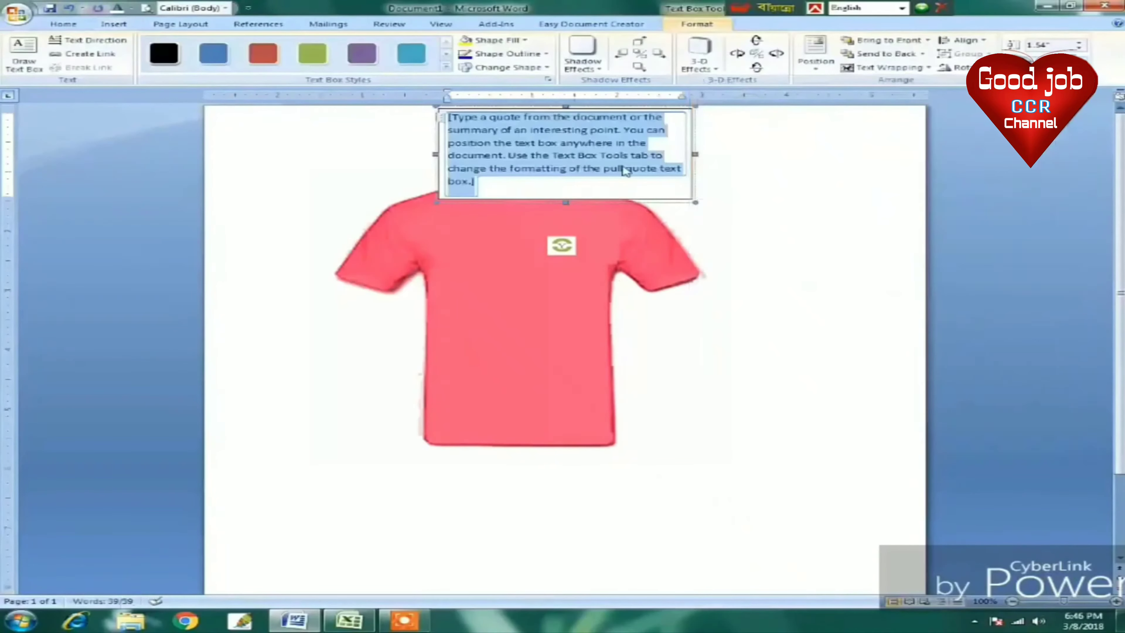
key("Delete")
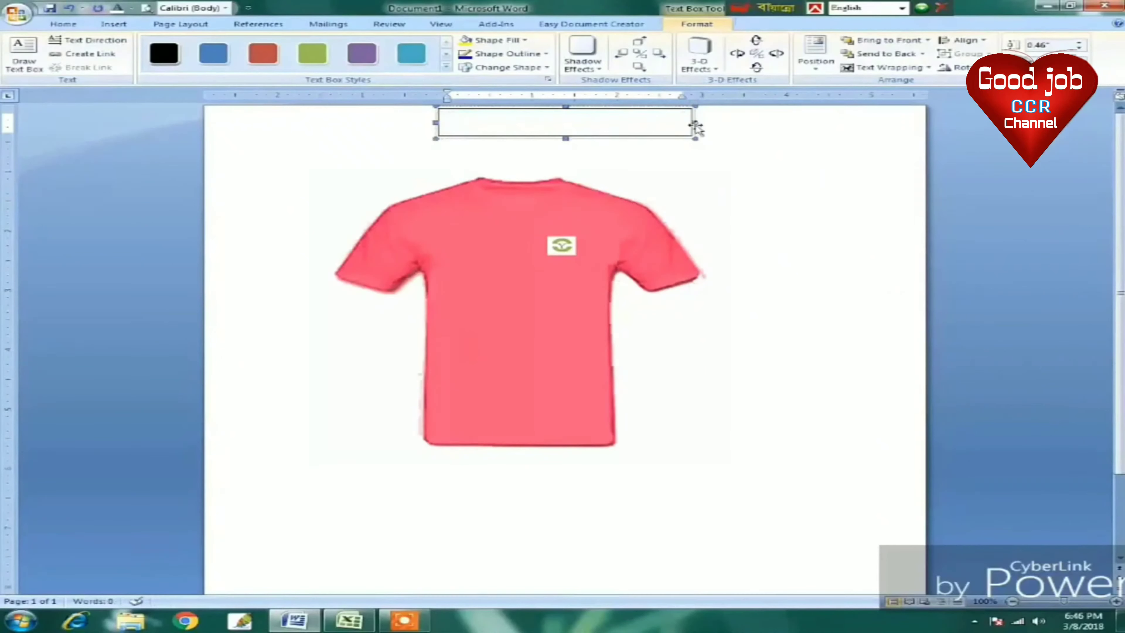
Move the empty box onto the shirt's chest and flatten it into a 0.1"-tall stripe.
mouse_move(695, 128)
left_mouse_down()
mouse_move(680, 285)
mouse_move(603, 284)
left_mouse_up()
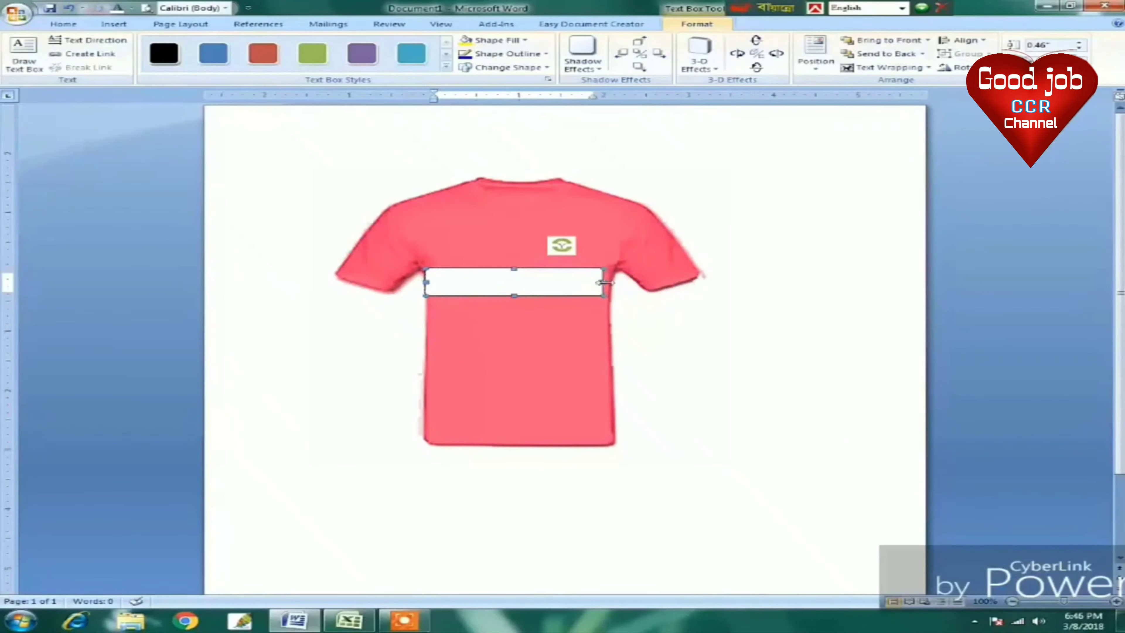
left_click_drag(602, 282, 609, 282)
left_click_drag(518, 287, 518, 273)
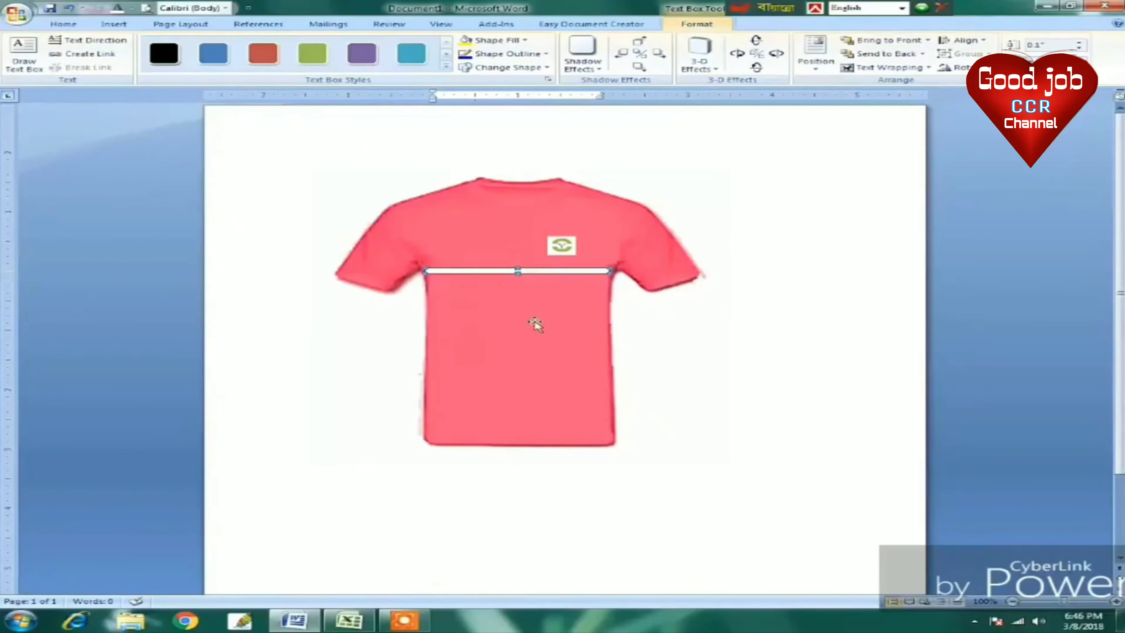
key("ctrl+z")
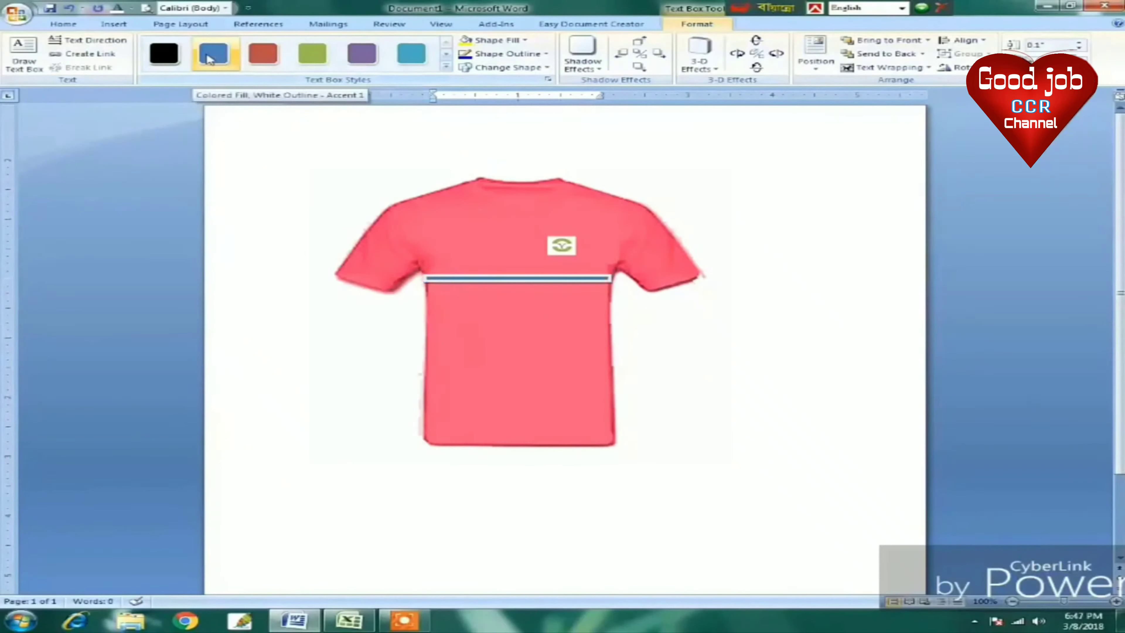
Copy the teal chest stripe and paste a duplicate onto the T-shirt.
left_click(411, 59)
left_click(526, 337)
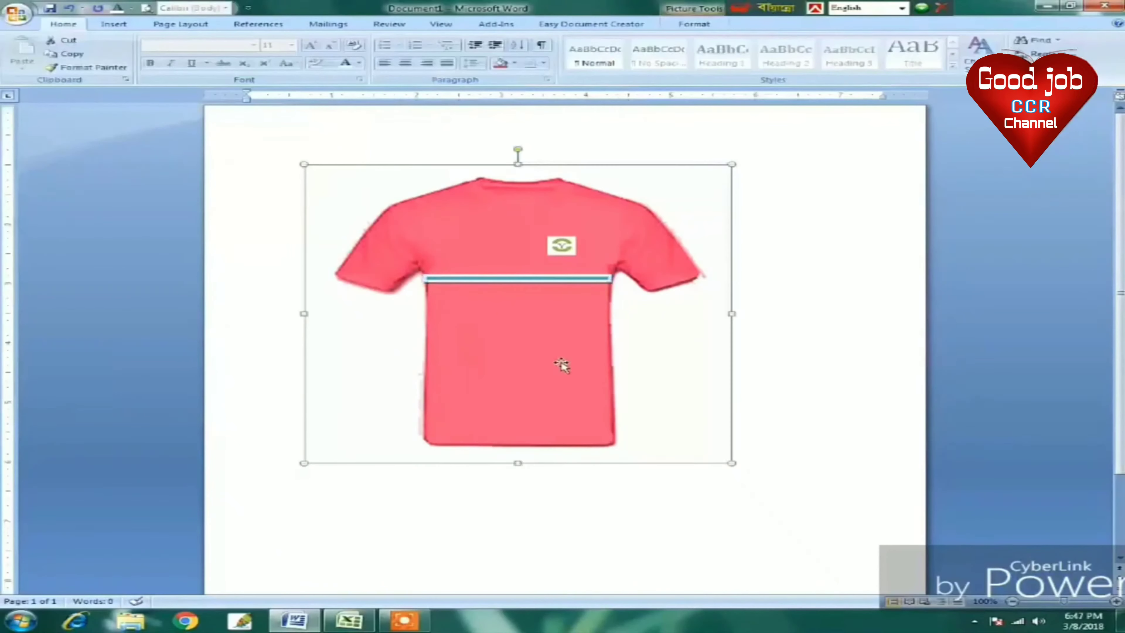
left_click(523, 280)
right_click(536, 282)
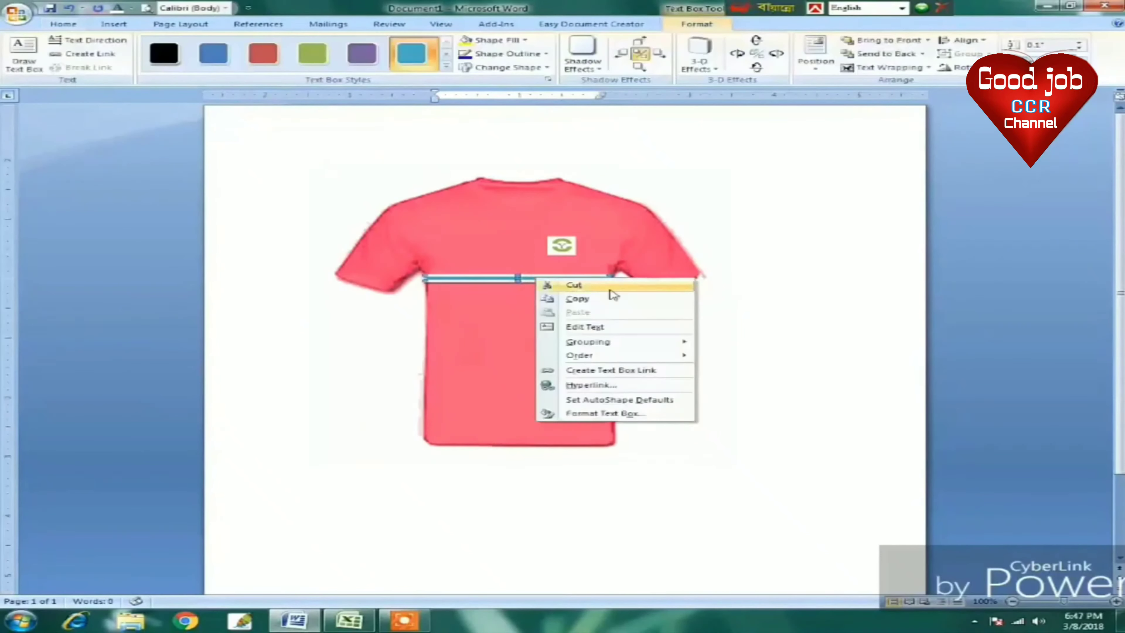
left_click(620, 299)
right_click(523, 281)
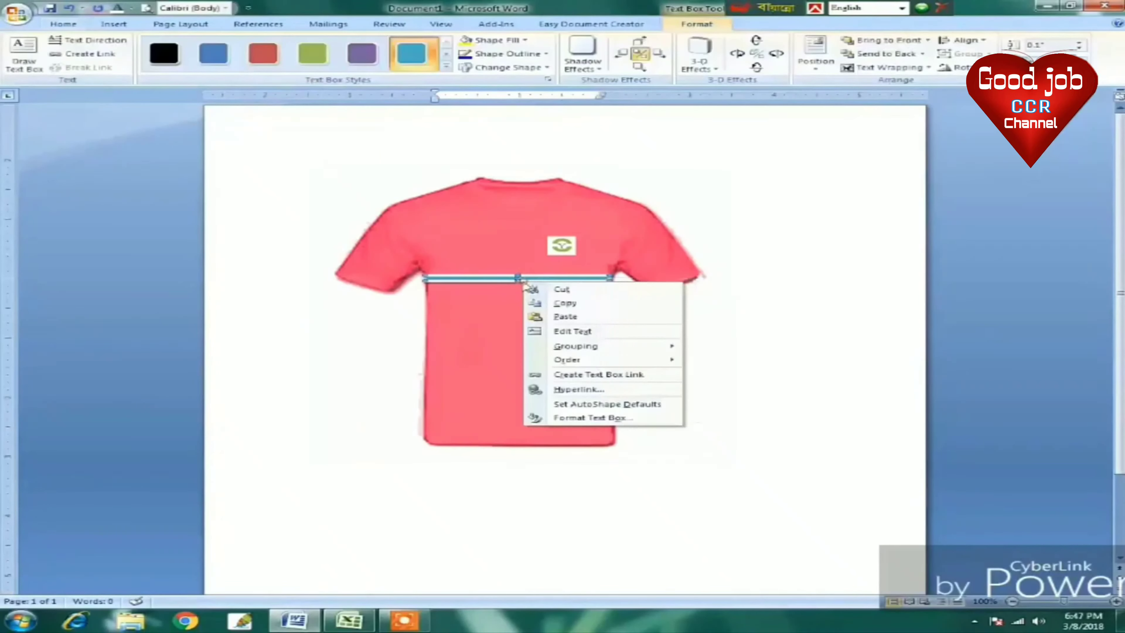
left_click(589, 318)
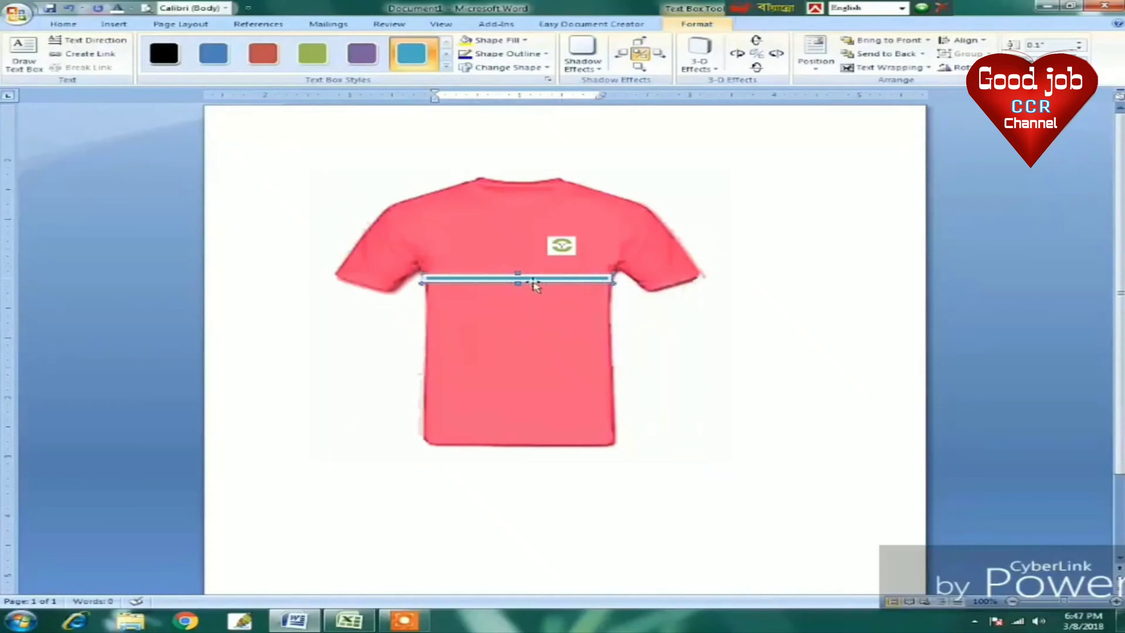
Move the pasted stripe down and make it taller, from 0.14" to 0.33".
left_click_drag(532, 279, 534, 262)
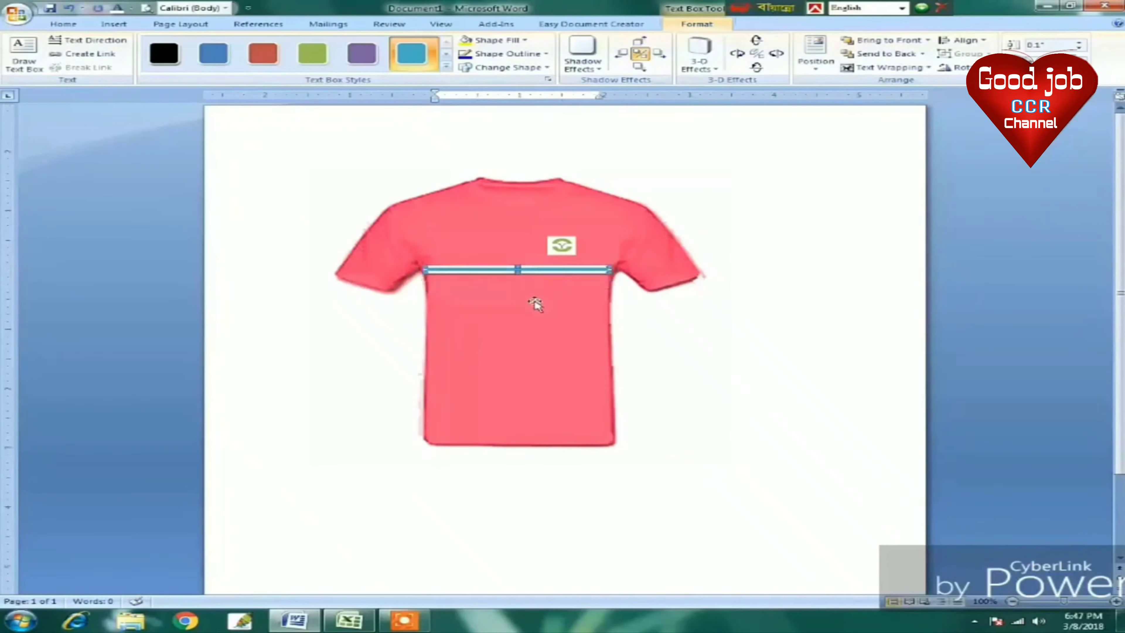
key("Down")
key("Down")
key("Down")
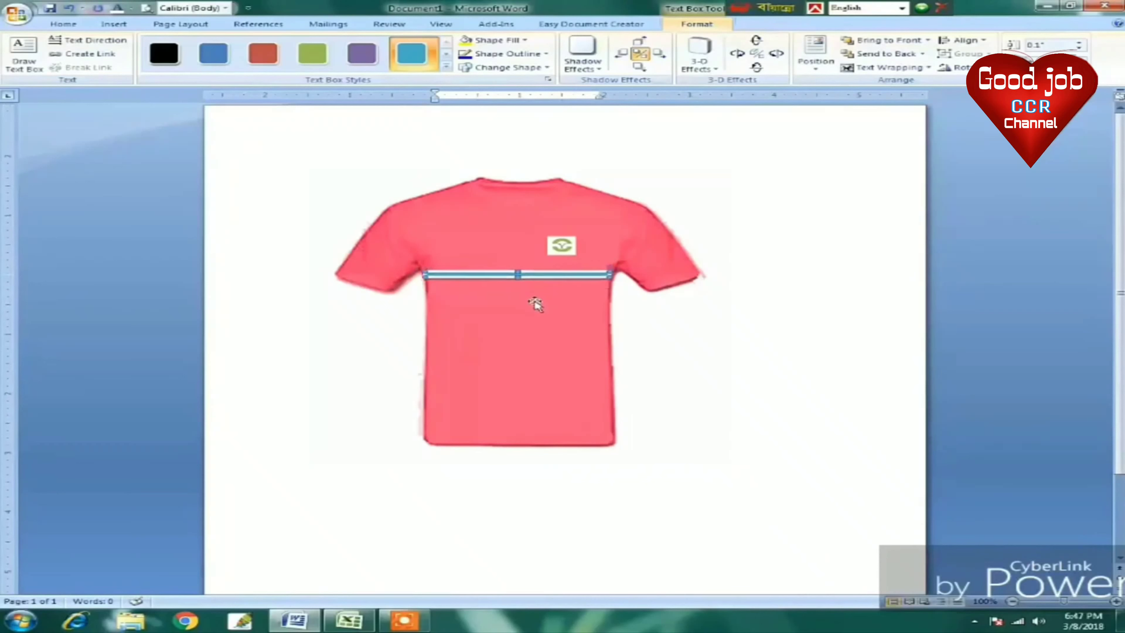
key("Down")
key("Down")
key("Down")
key("Down")
key("Down")
key("Down")
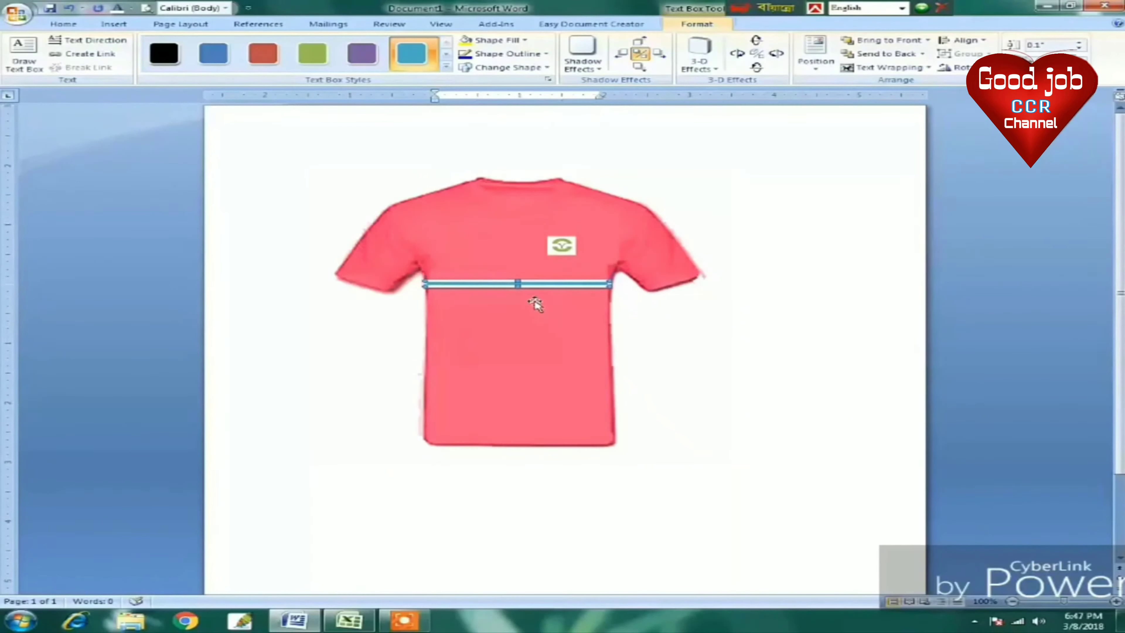
key("Down")
key("Down")
left_click(540, 291)
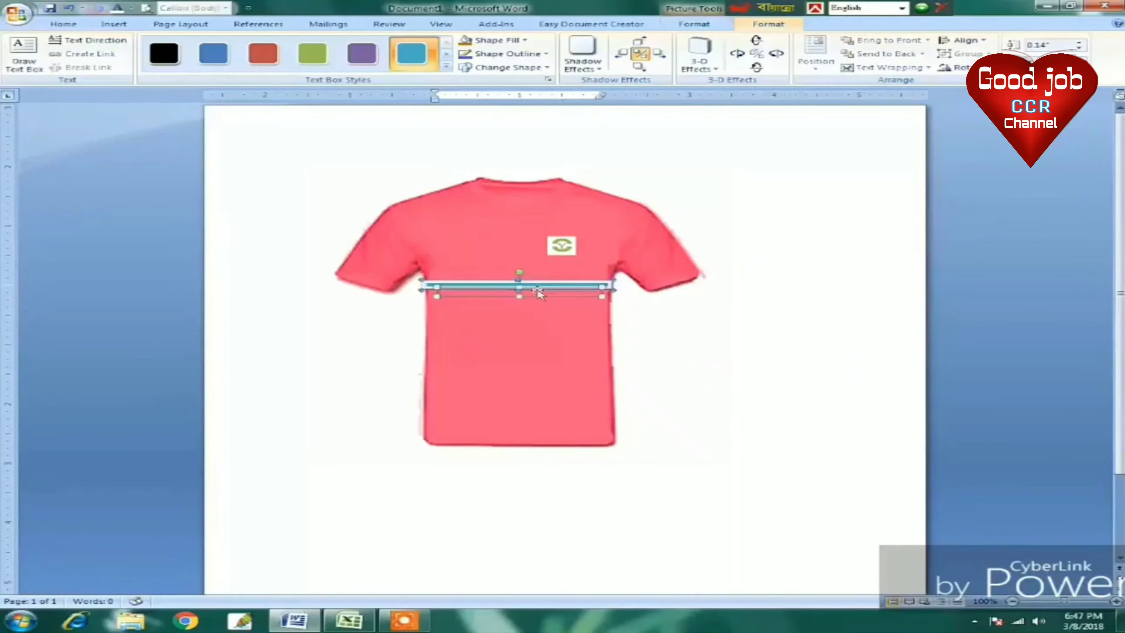
left_click_drag(521, 297, 522, 305)
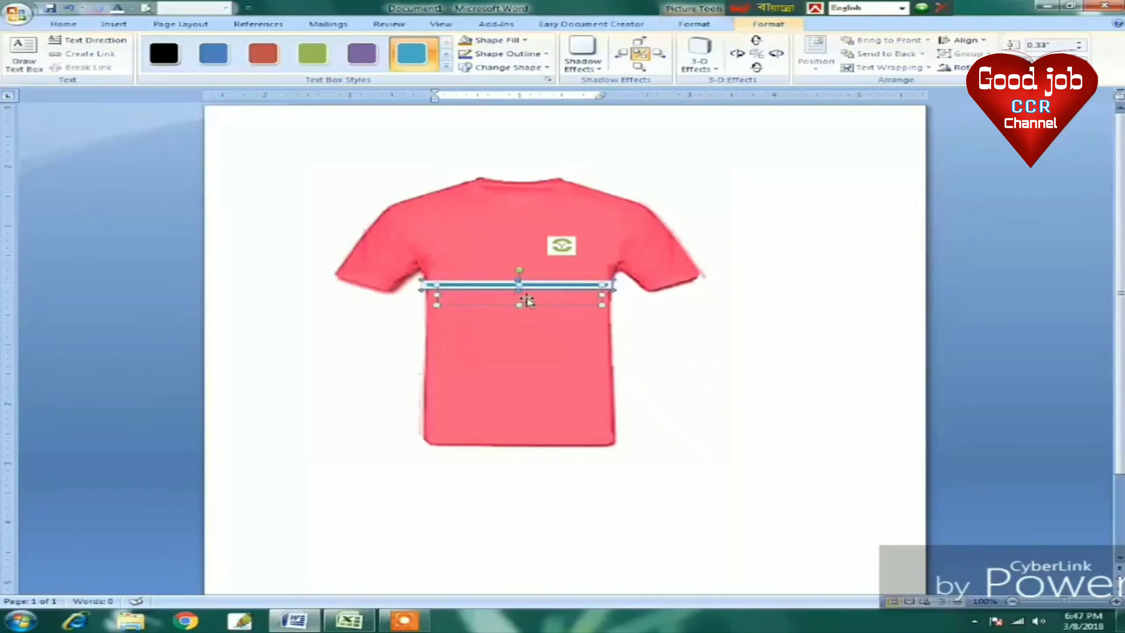
left_click_drag(448, 297, 445, 315)
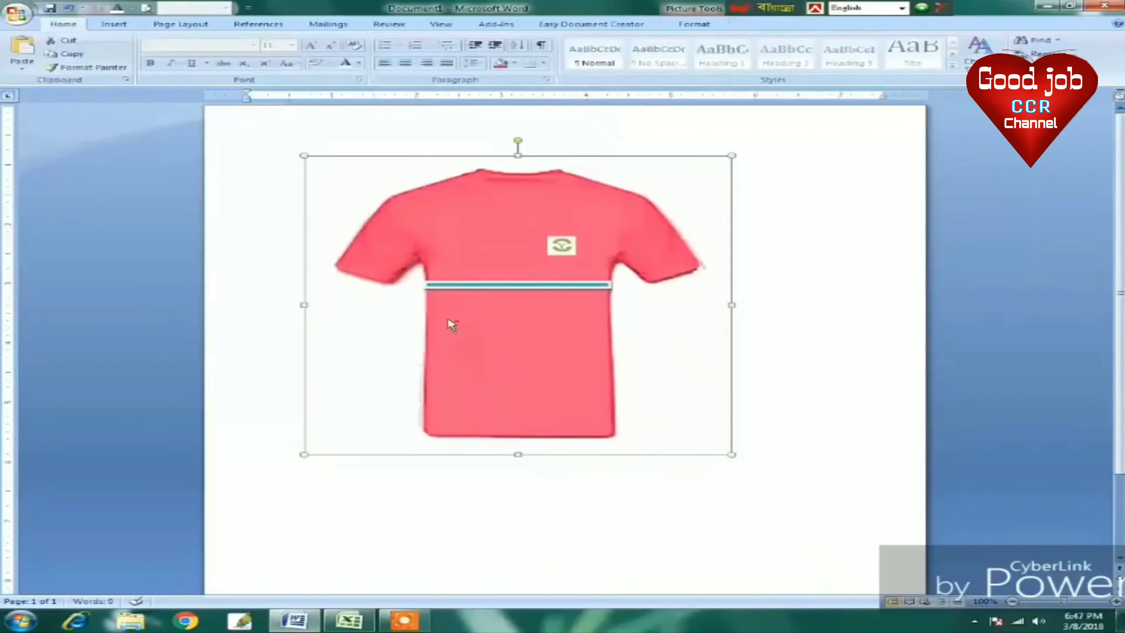
Move the blue stripe lower on the shirt's chest.
left_click(447, 318)
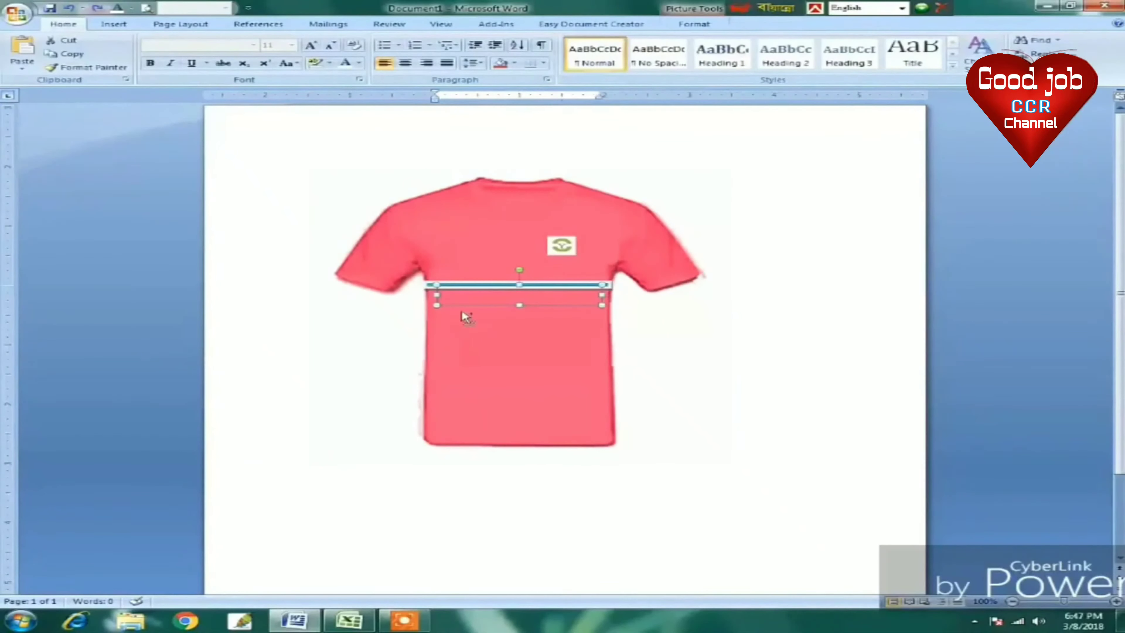
left_click(487, 302)
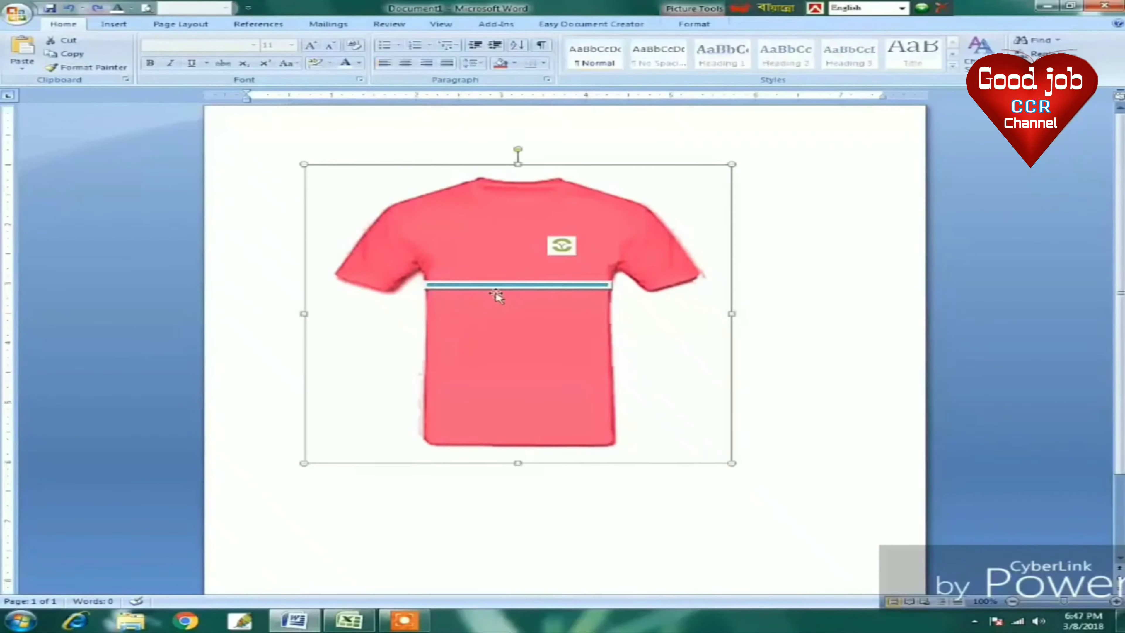
left_click(496, 292)
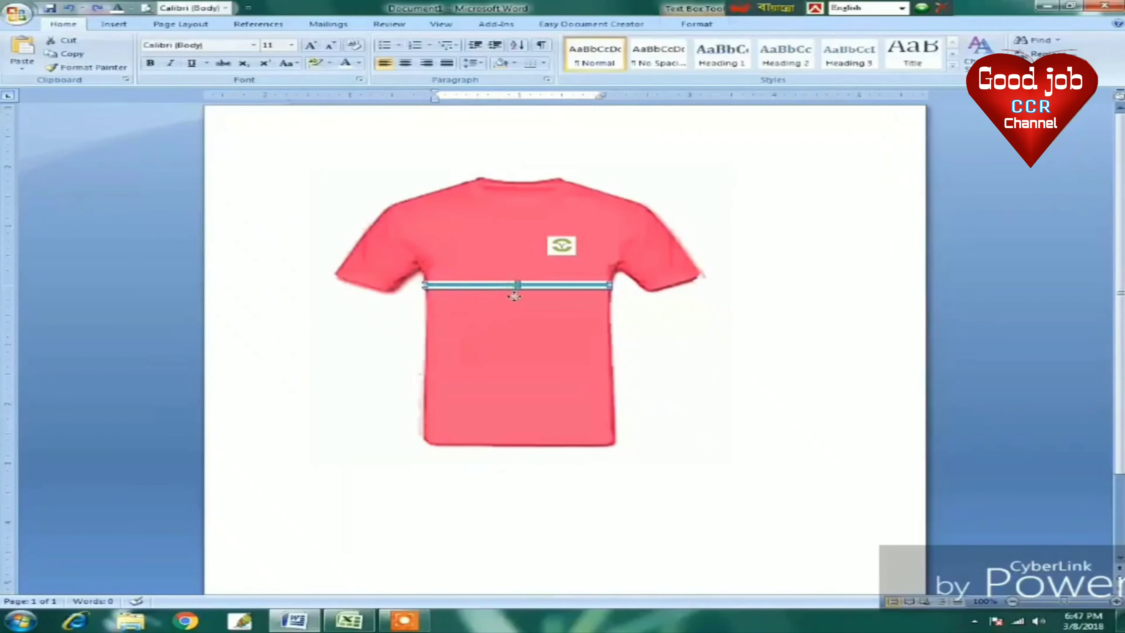
mouse_move(514, 296)
left_mouse_down()
mouse_move(524, 305)
mouse_move(516, 274)
left_mouse_up()
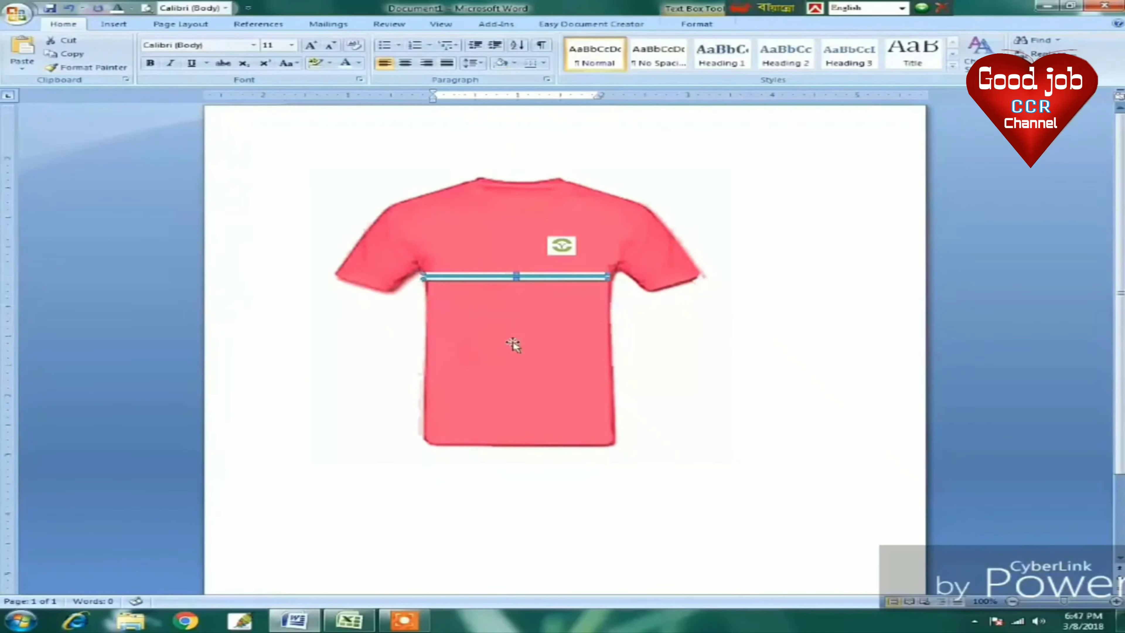
key("ctrl+Down")
key("ctrl+Down")
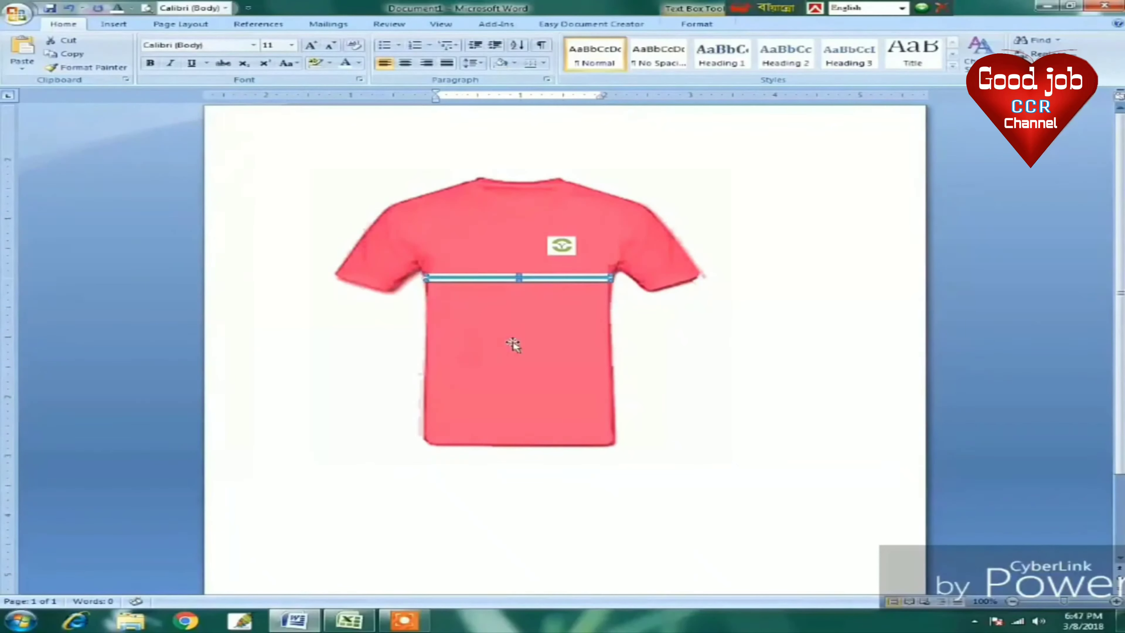
key("ctrl+Down")
key("ctrl+Down")
key("ctrl+Down")
key("ctrl+Down")
key("ctrl+Down")
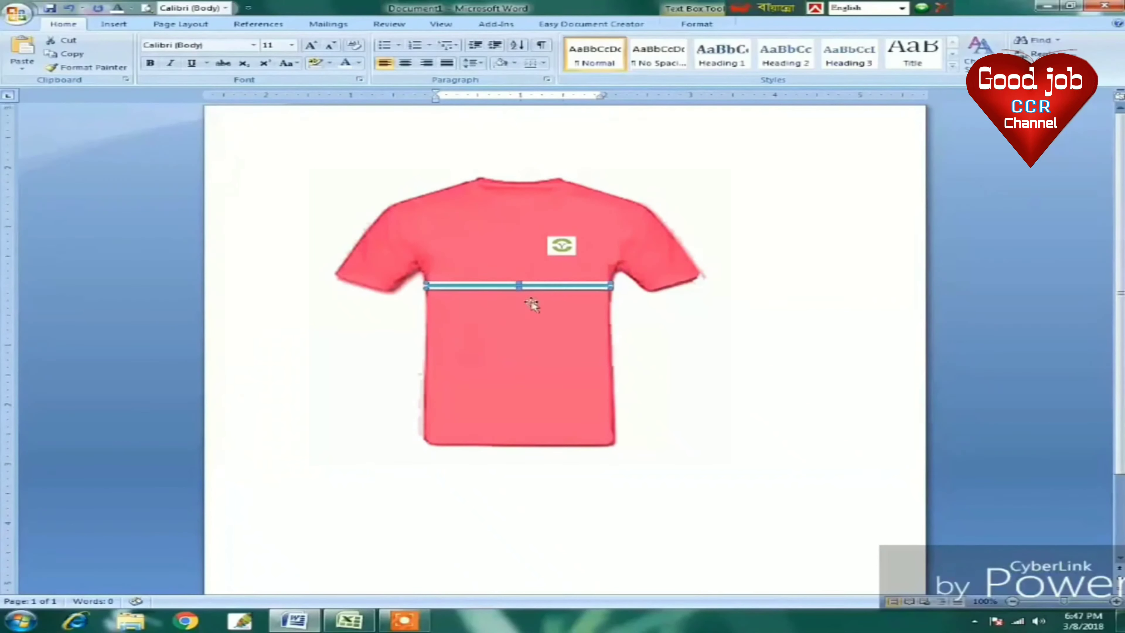
Paste a duplicate stripe and nudge it into line just below the original.
right_click(532, 285)
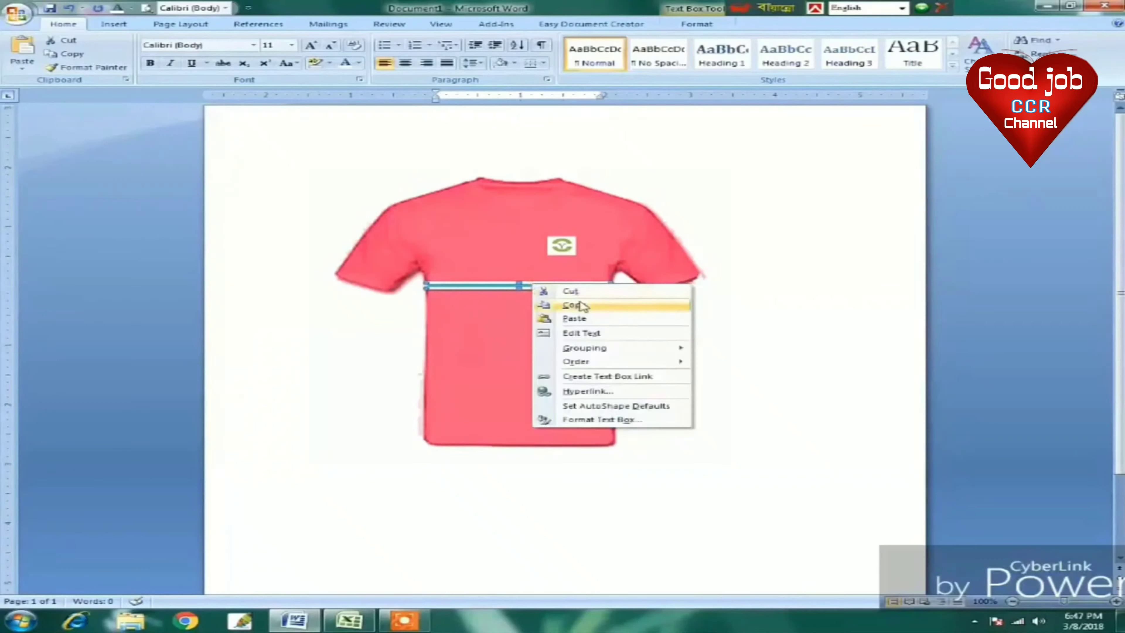
right_click(503, 311)
left_click(551, 347)
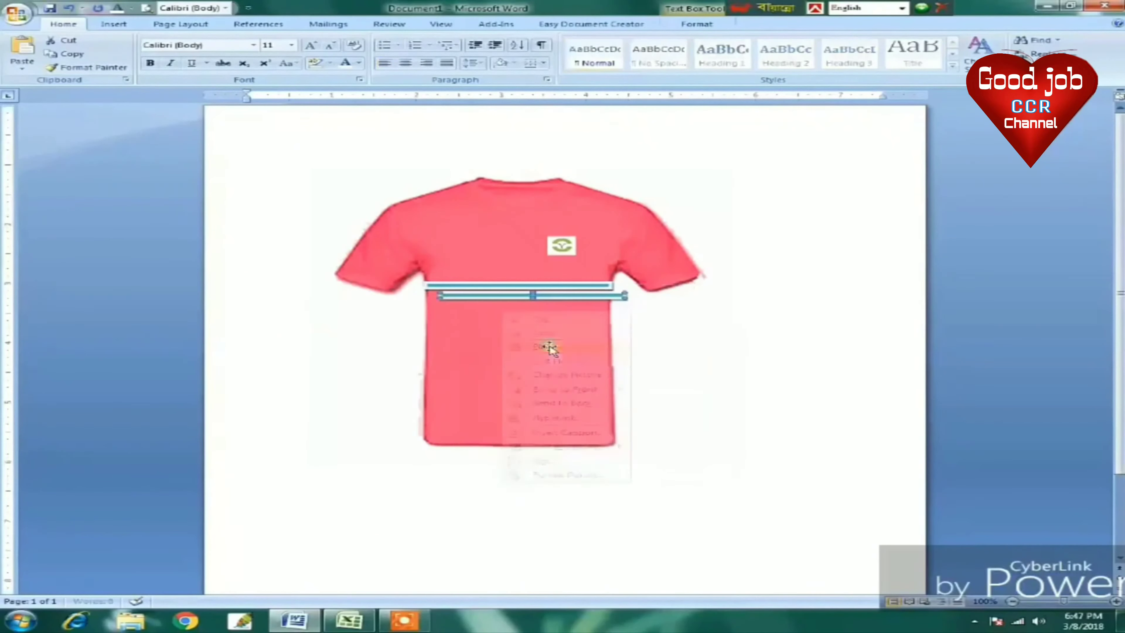
key("Left")
key("Left")
key("Left")
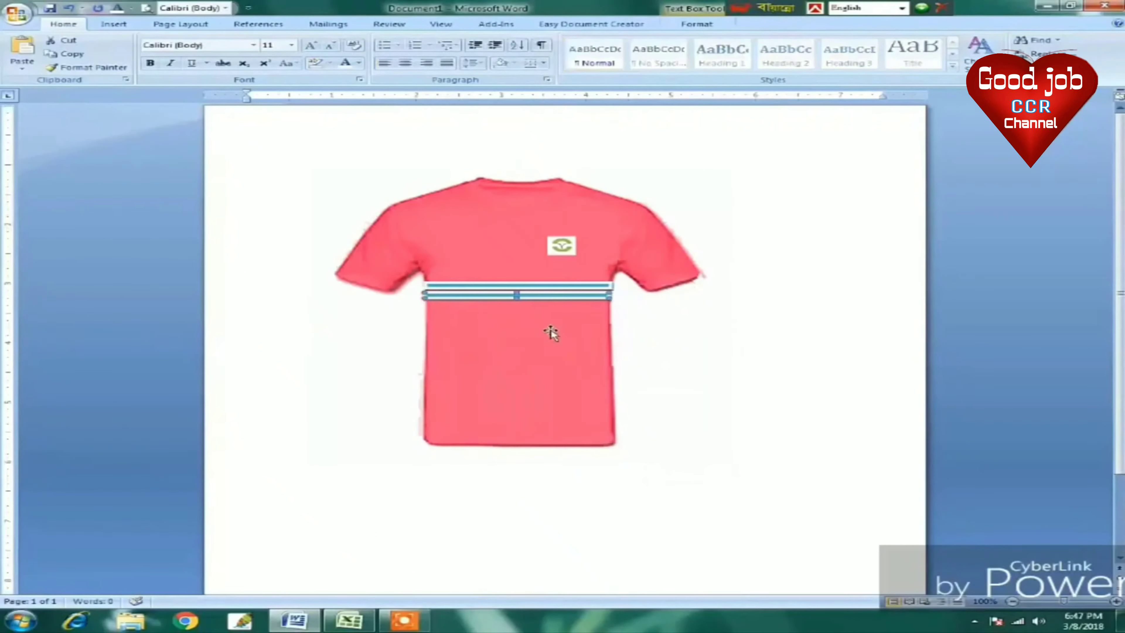
key("Right")
key("Down")
key("Down")
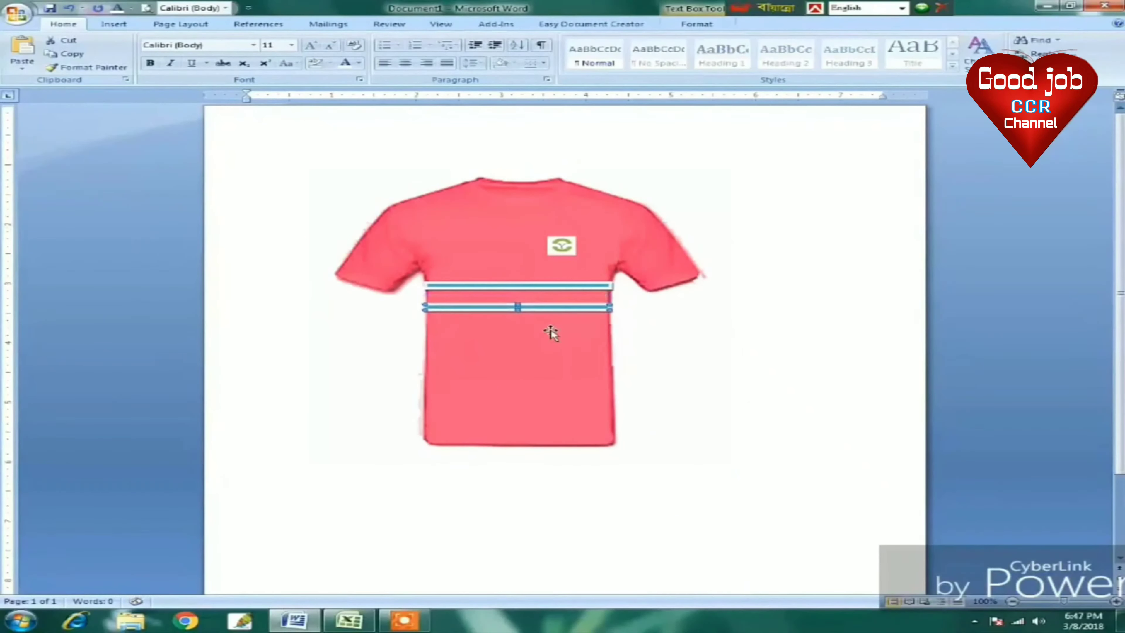
key("Down")
key("Down")
key("Down")
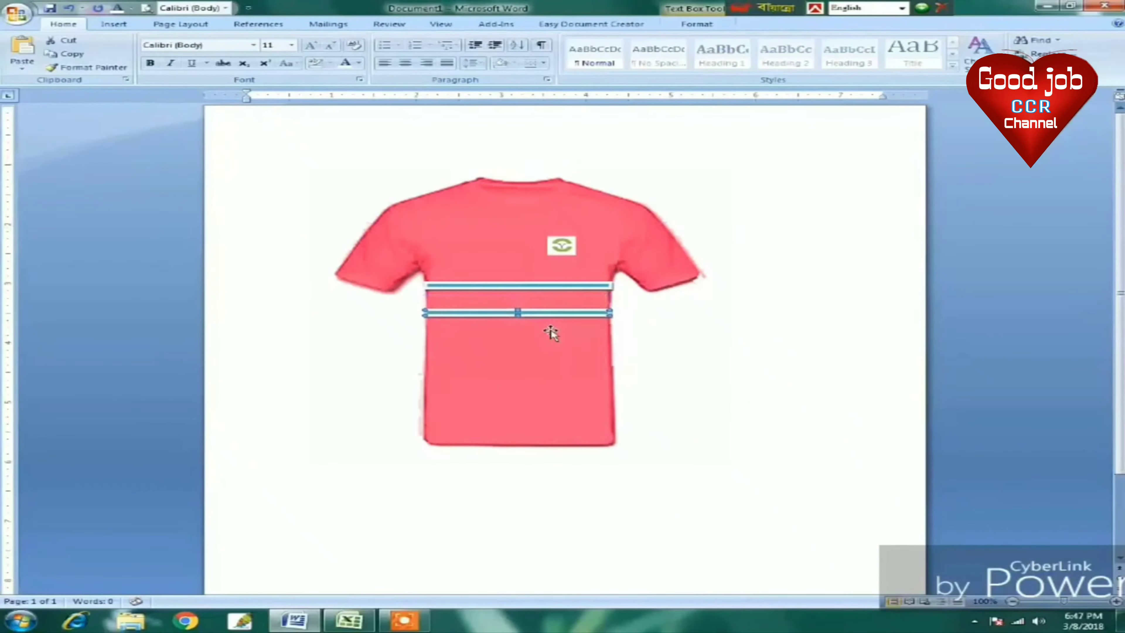
left_click(497, 348)
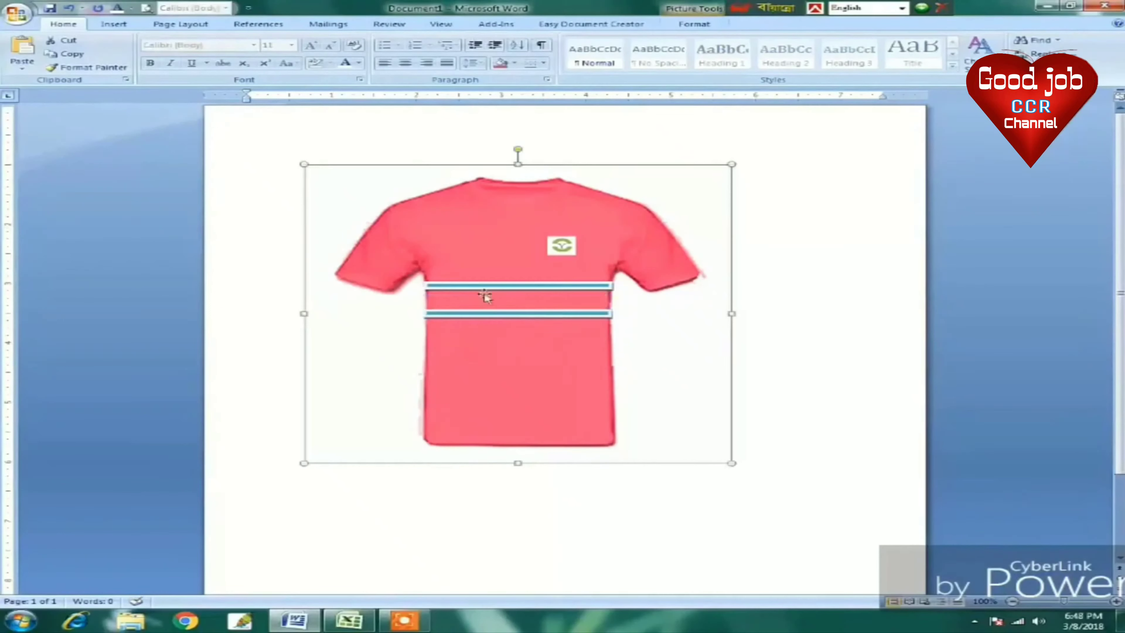
Paste a third stripe and reshape it into a thin vertical bar across the chest.
right_click(447, 222)
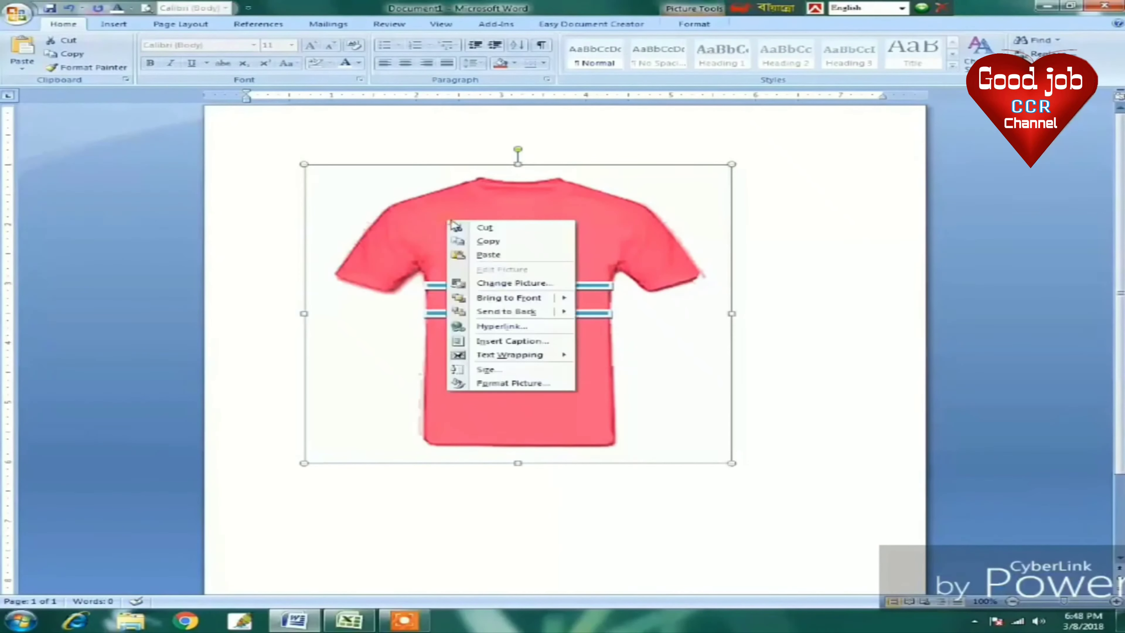
left_click(489, 256)
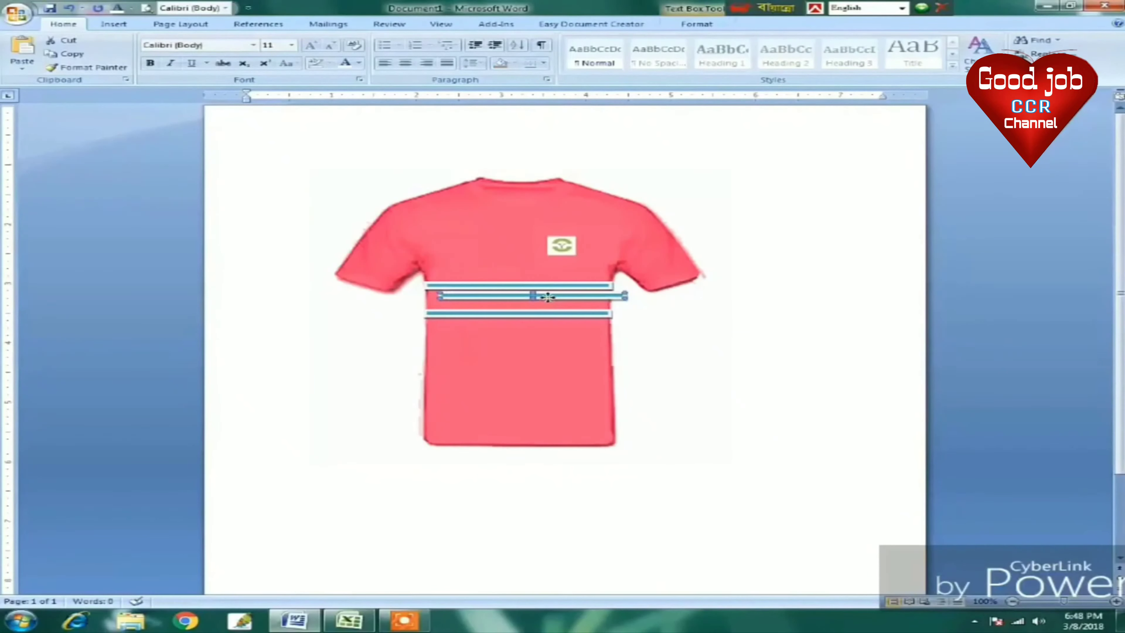
left_click_drag(494, 247, 512, 247)
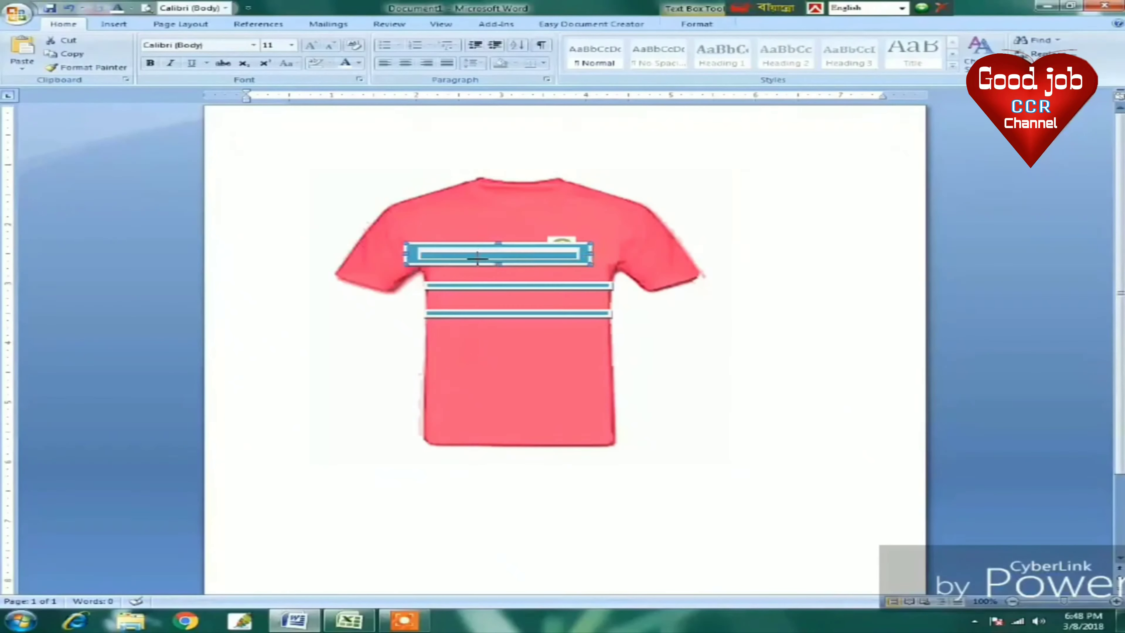
left_click_drag(478, 258, 480, 255)
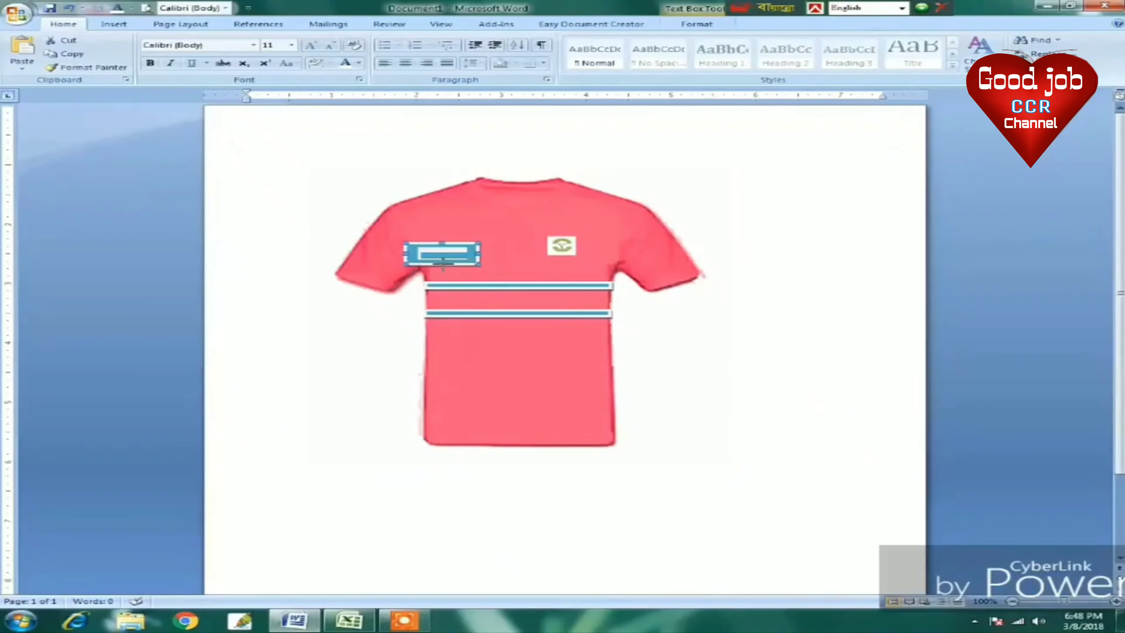
left_click_drag(444, 344, 443, 361)
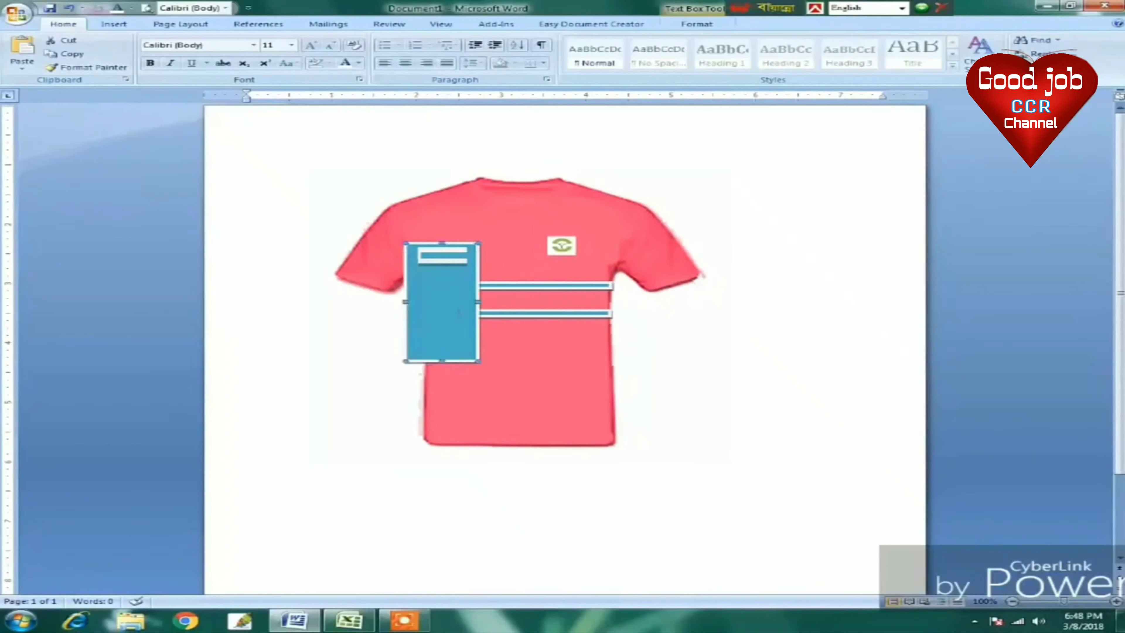
left_click_drag(406, 301, 438, 303)
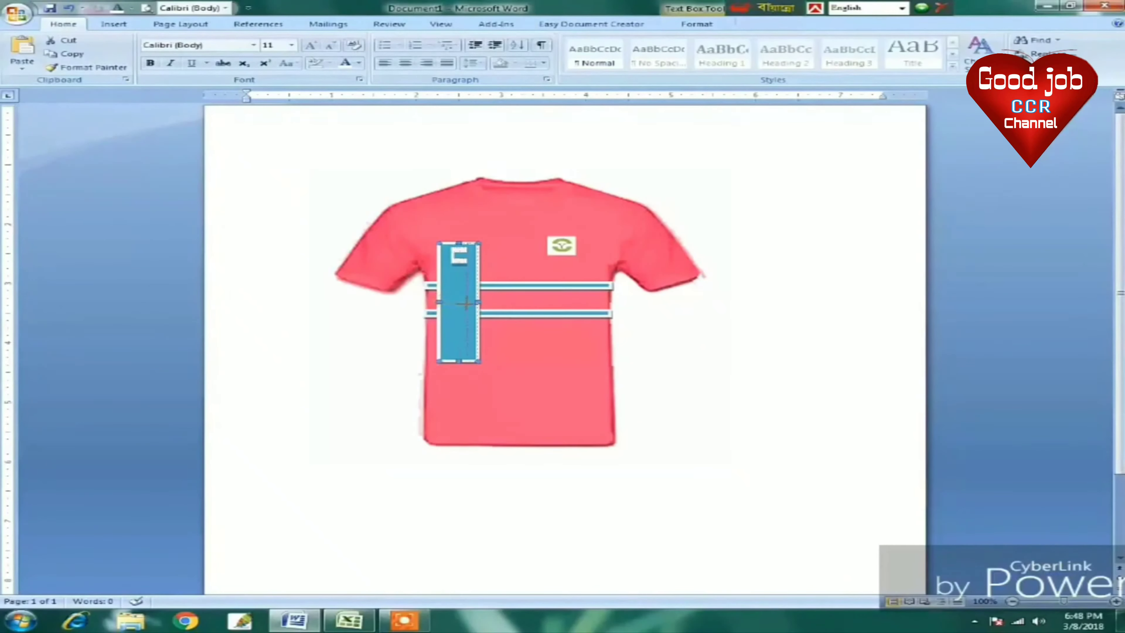
left_click_drag(466, 304, 465, 304)
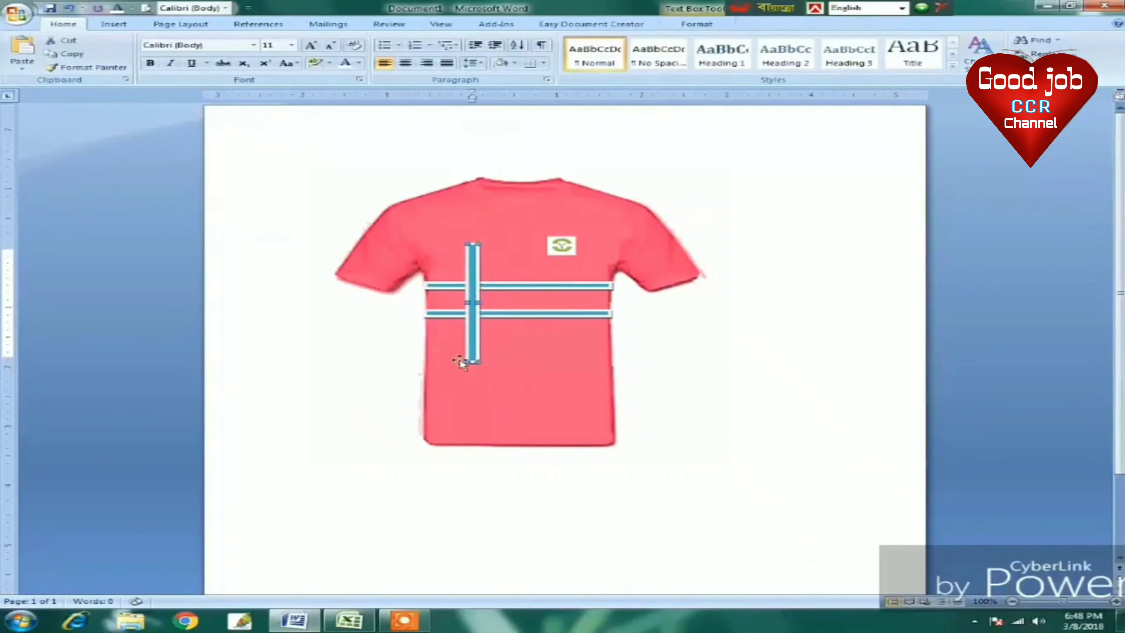
key("Down")
key("Down")
key("Down")
key("Down")
key("Down")
key("Down")
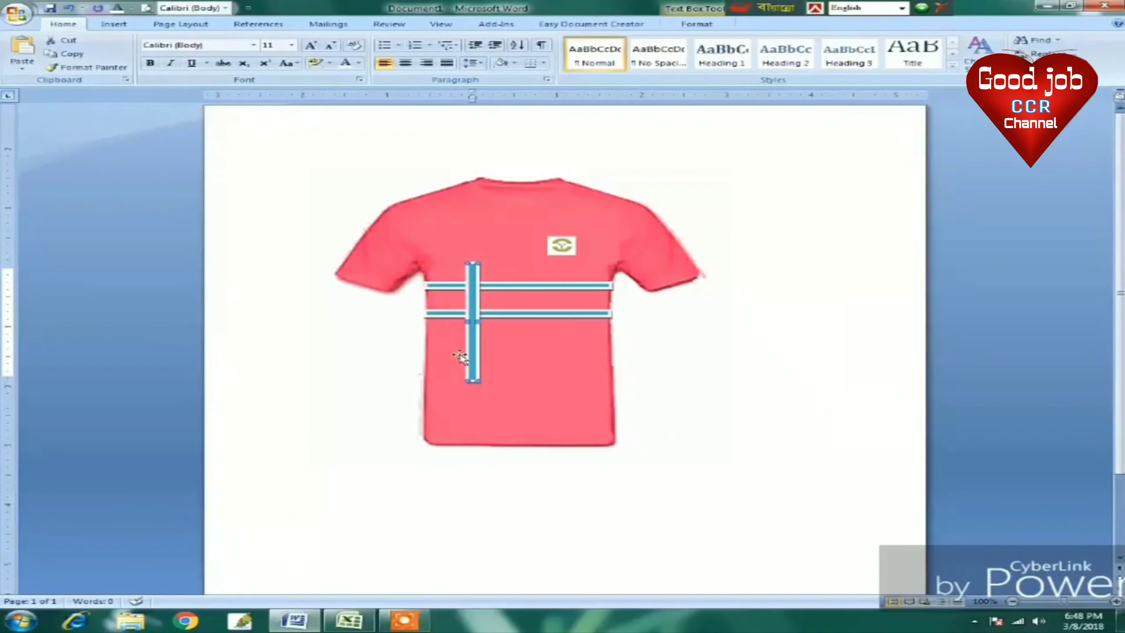
Lower the upper horizontal stripe slightly and narrow the vertical stripe.
left_click(524, 287)
key("Down")
key("Down")
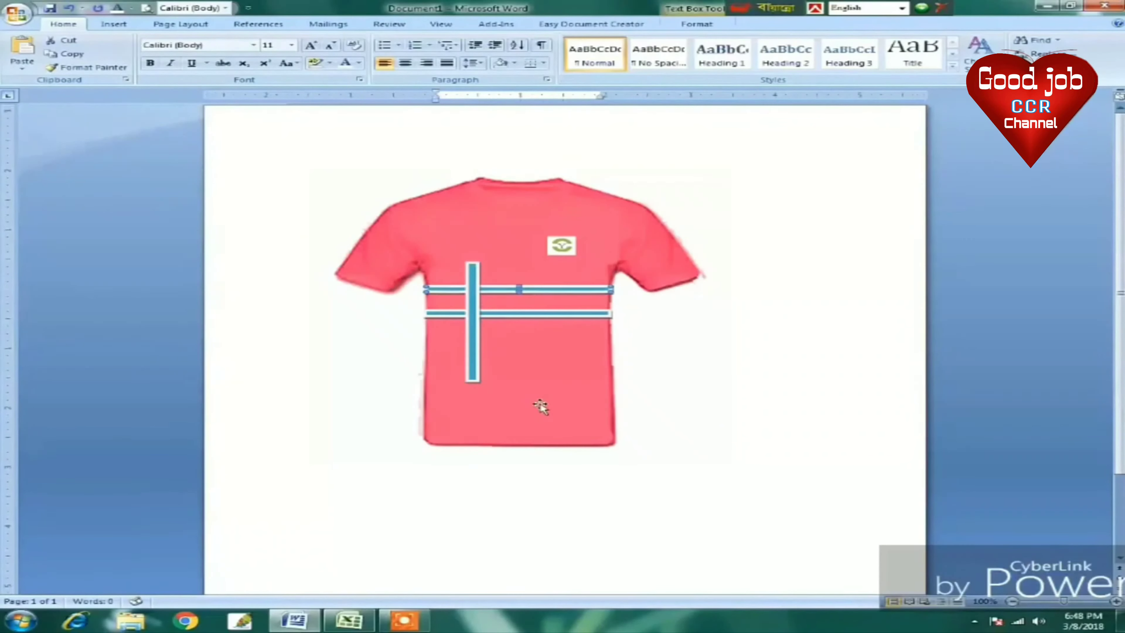
key("Down")
key("Down")
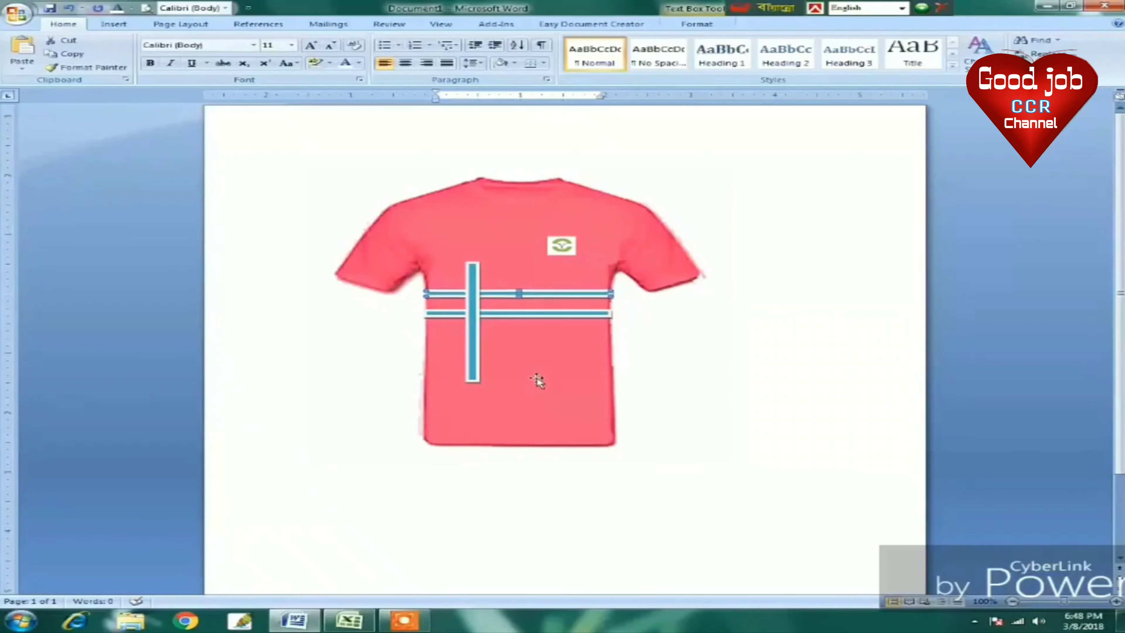
left_click(473, 360)
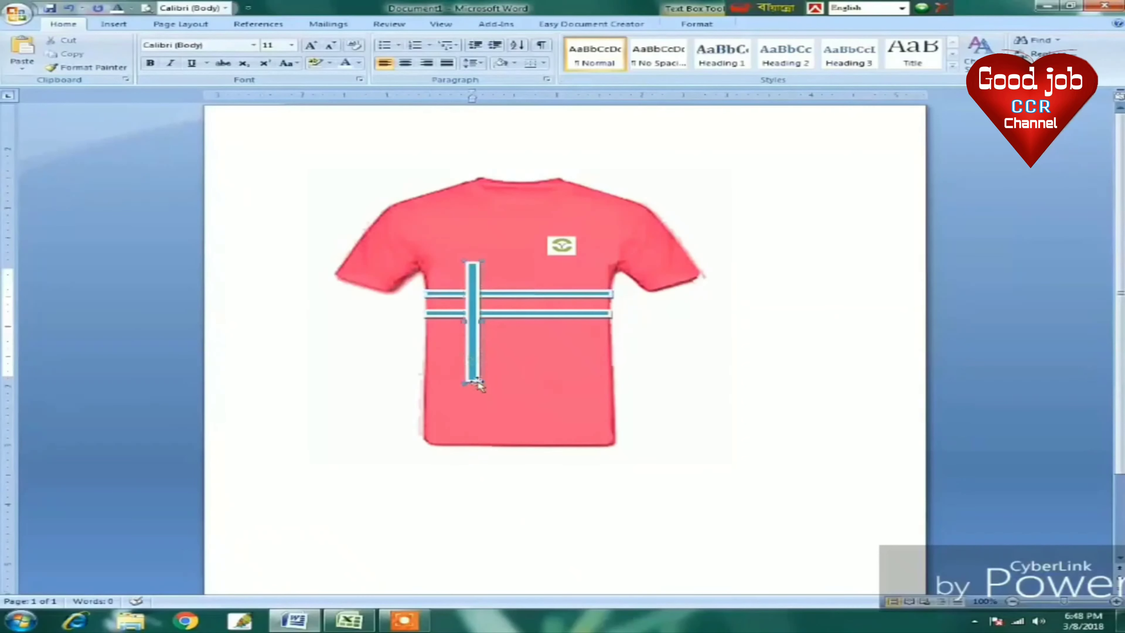
left_click_drag(483, 379, 476, 381)
left_click(475, 377)
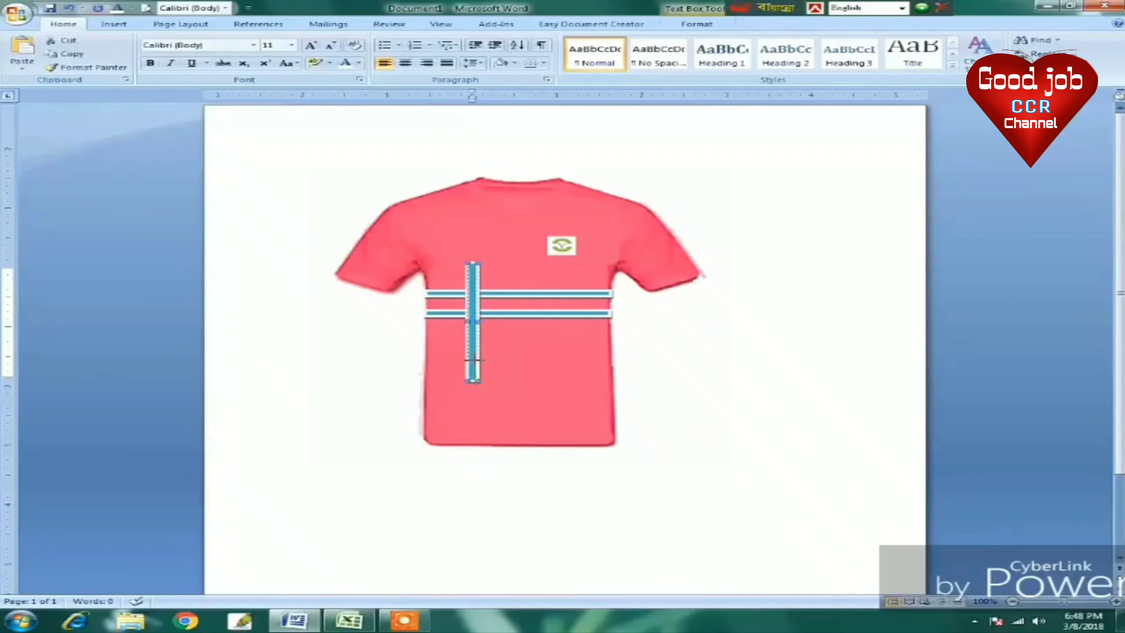
left_click_drag(474, 360, 474, 361)
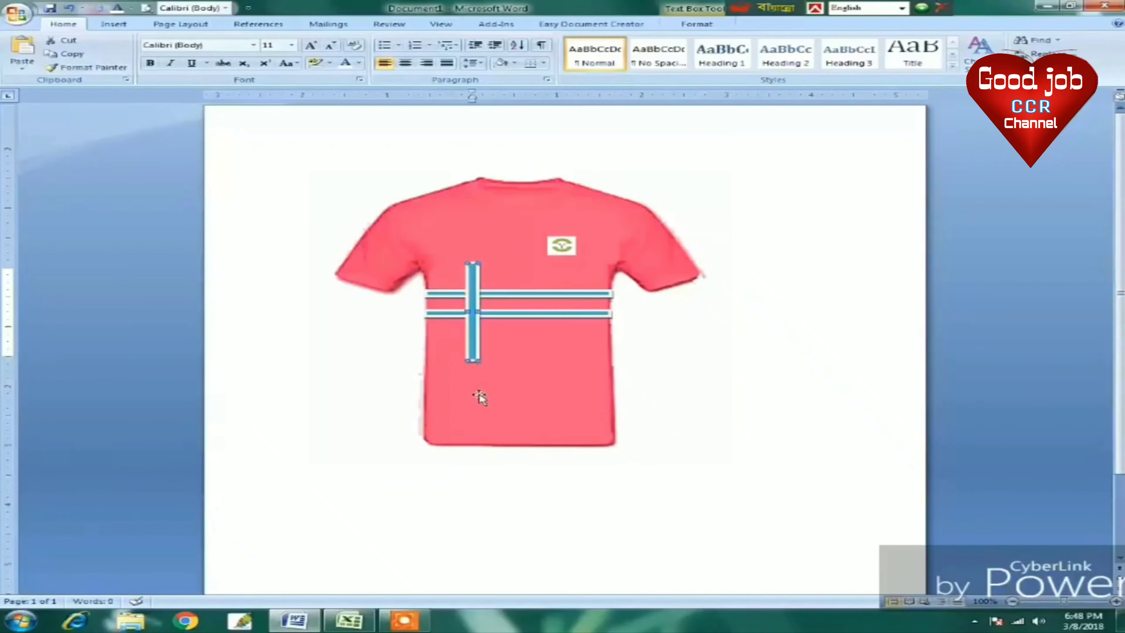
key("ctrl+z")
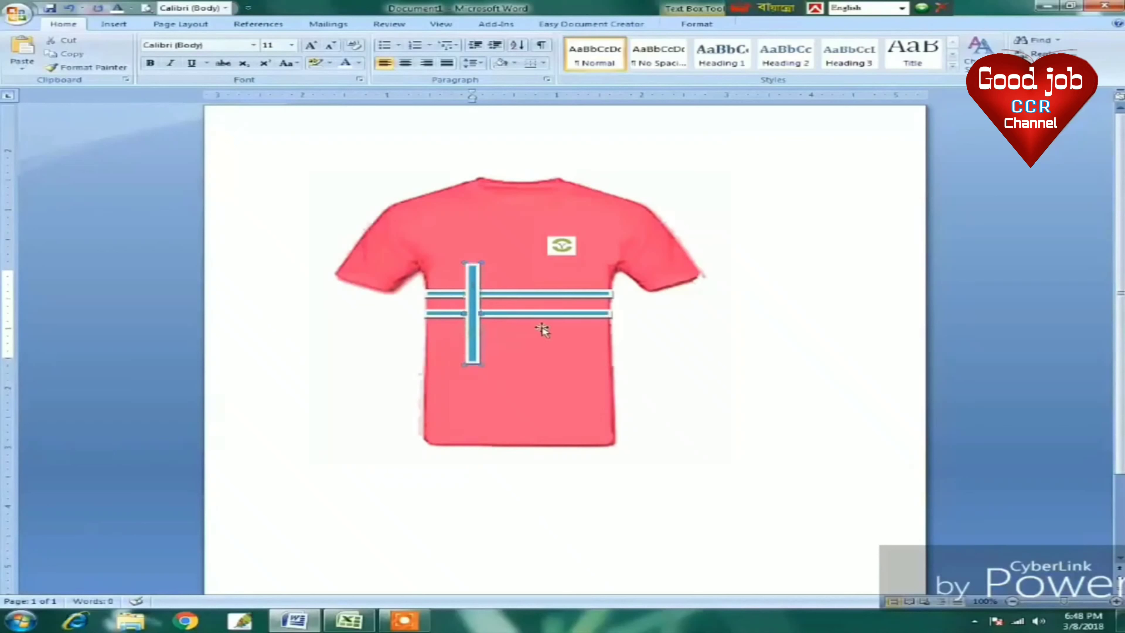
Nudge the lower horizontal stripe down and make the vertical stripe slightly narrower.
left_click(532, 315)
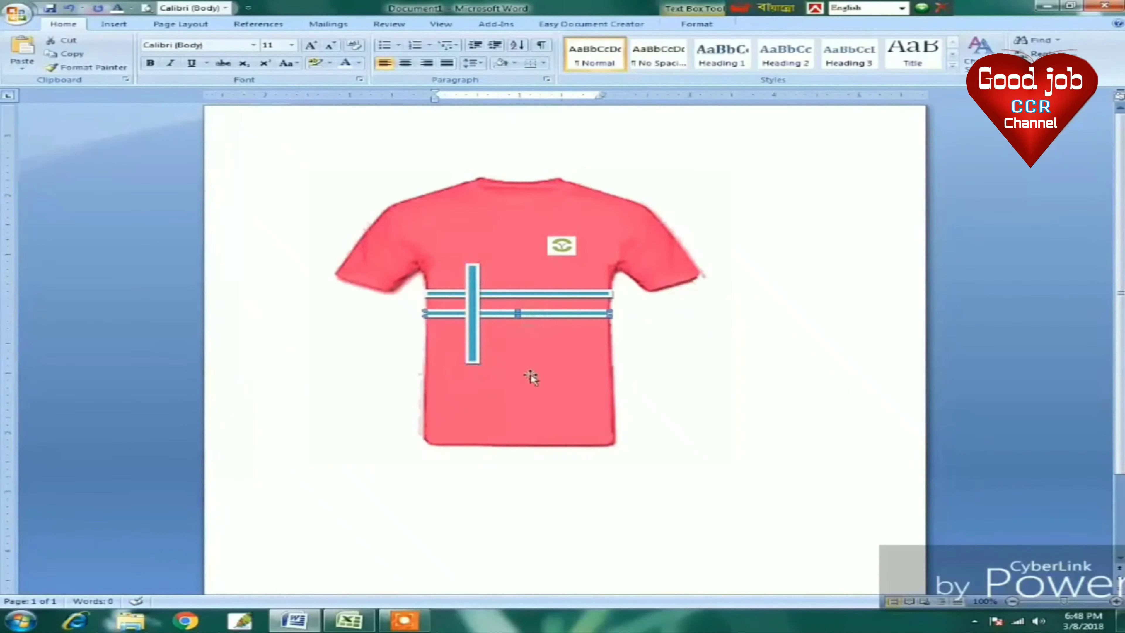
key("Down")
key("Down")
key("Down")
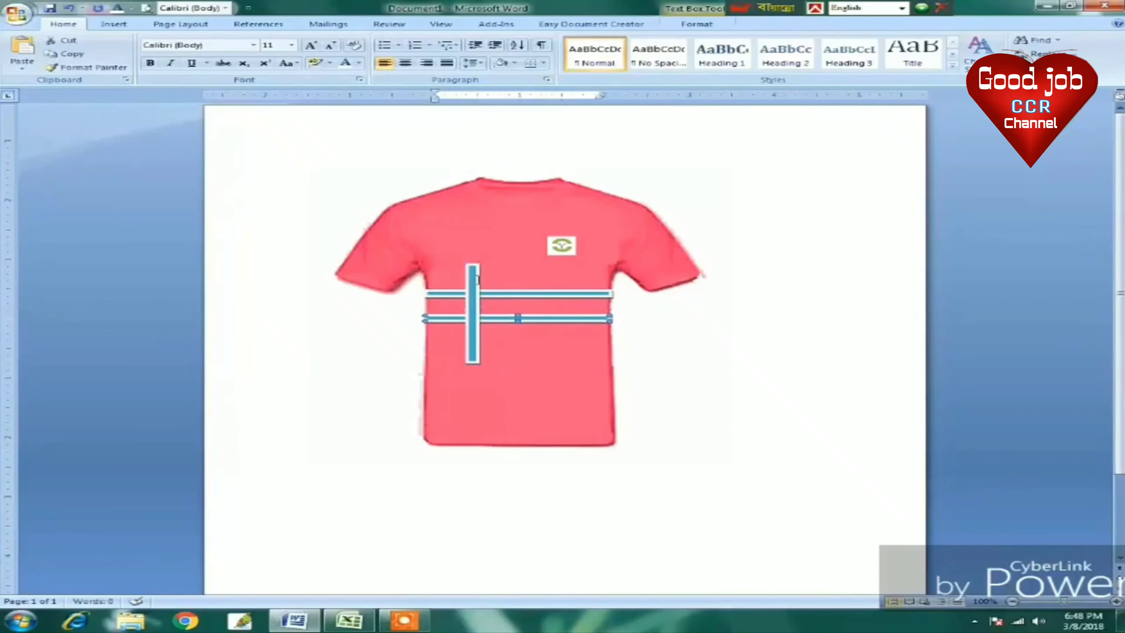
left_click(477, 275)
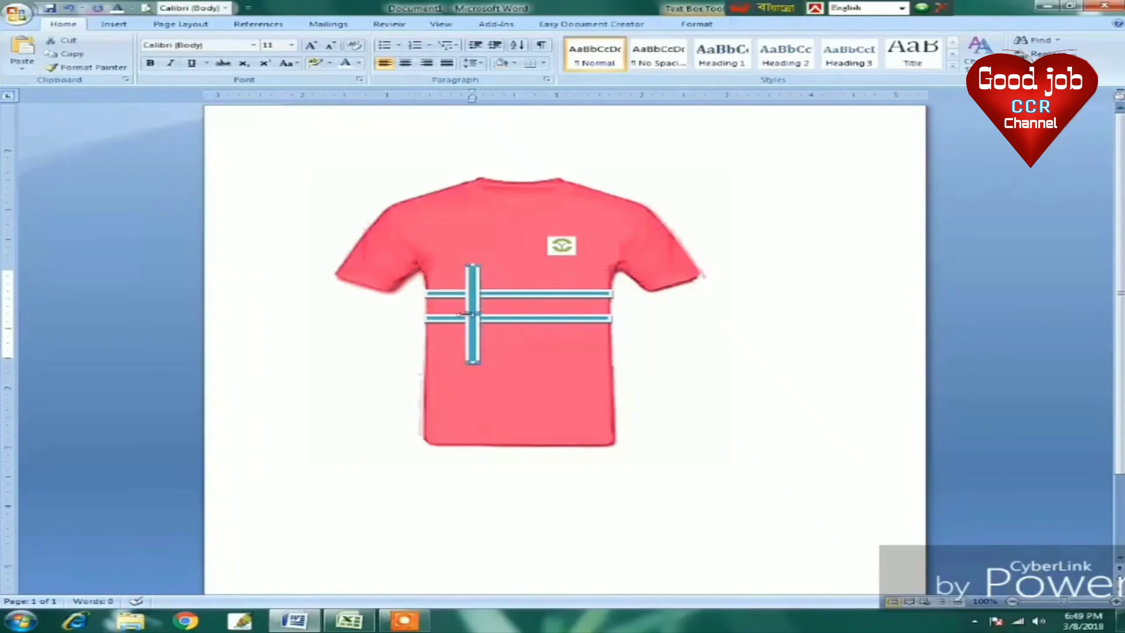
left_click_drag(461, 313, 463, 314)
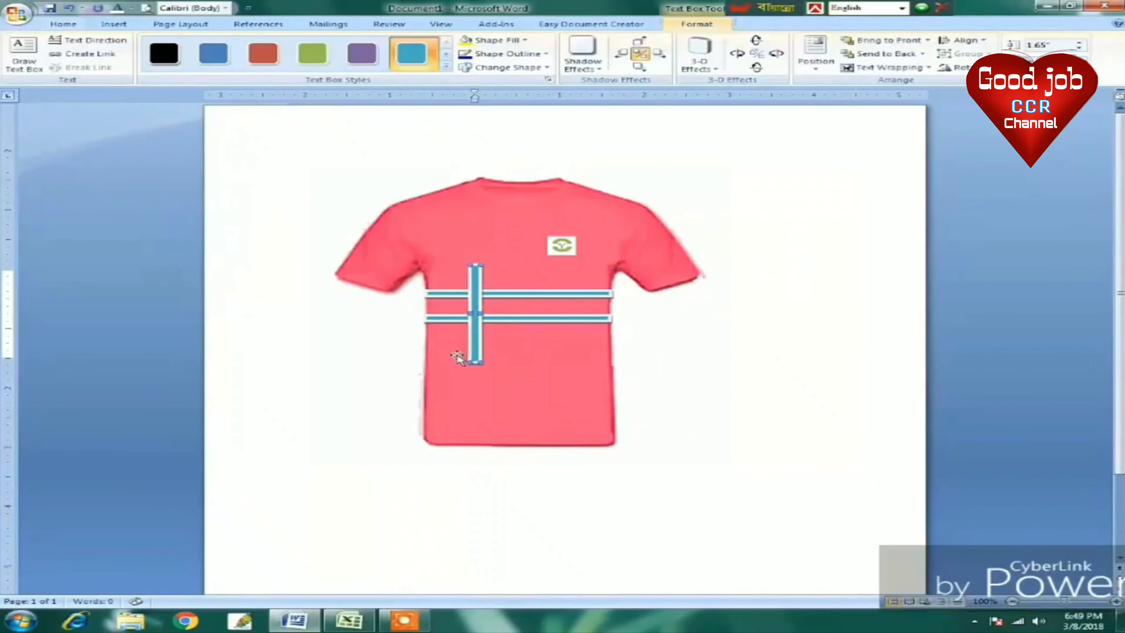
Duplicate the vertical stripe and shift the copy right so it crosses both horizontal stripes.
right_click(474, 333)
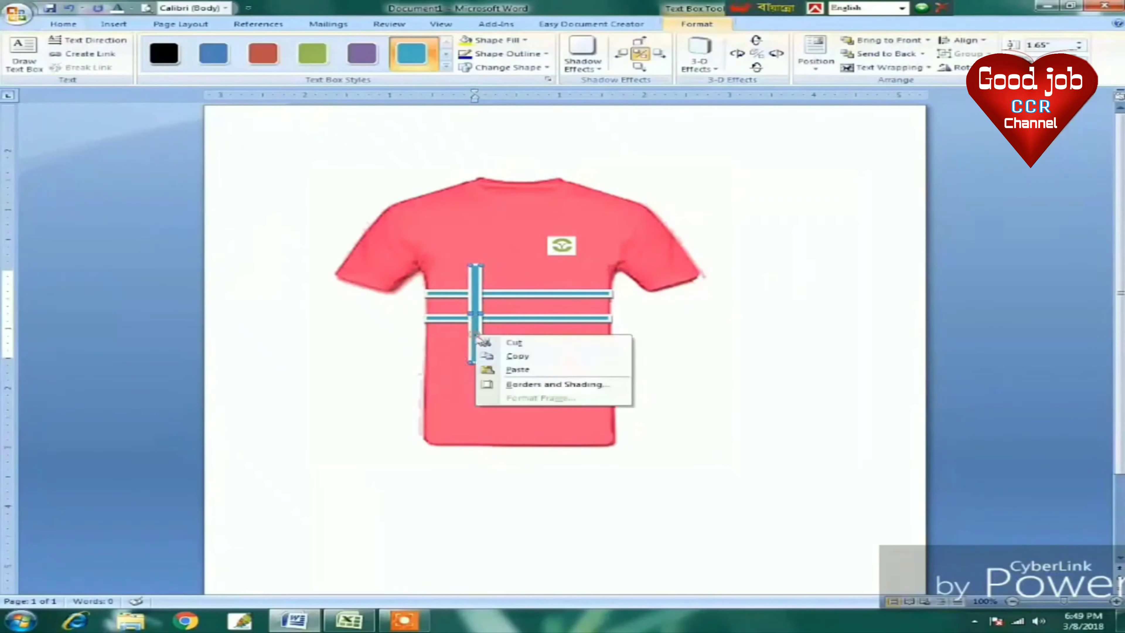
left_click(540, 356)
right_click(554, 271)
left_click(612, 306)
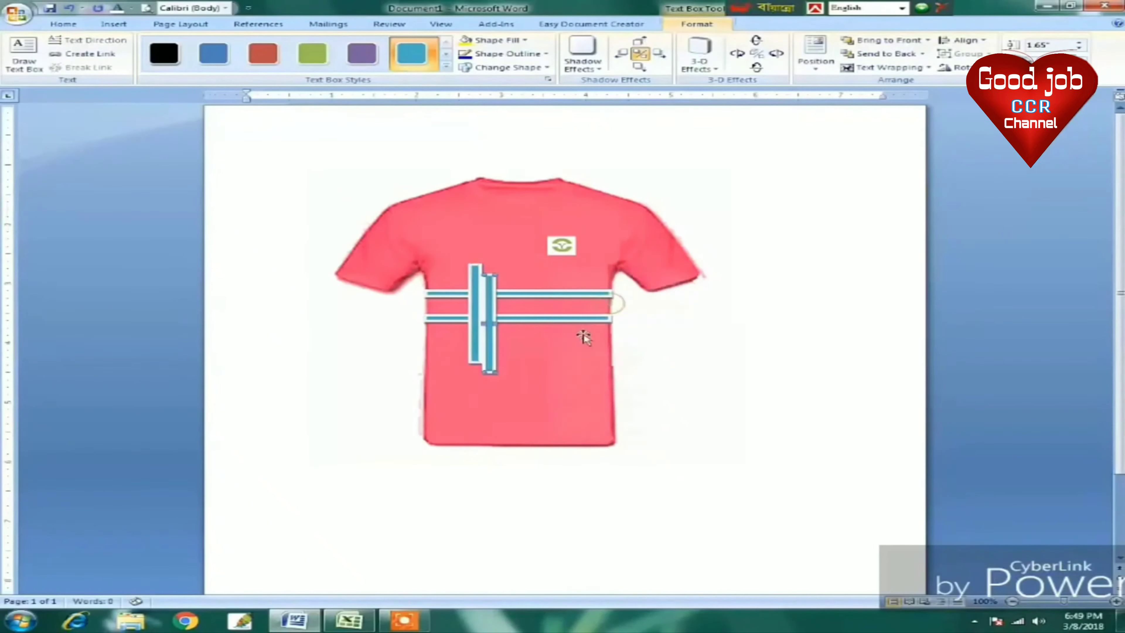
key("Up")
key("Up")
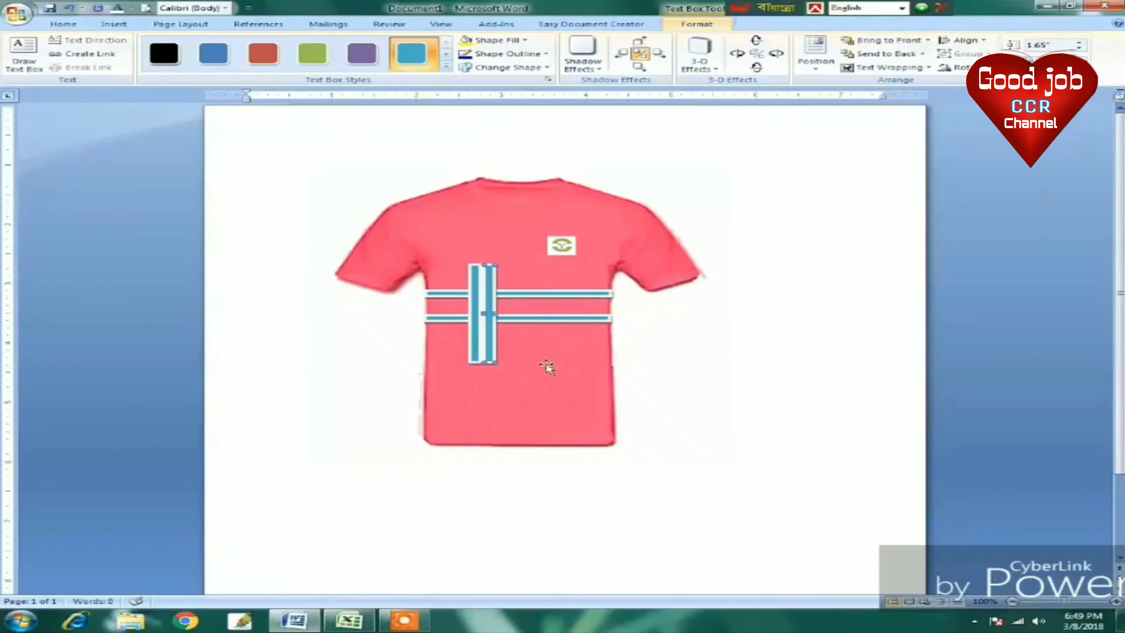
key("Right")
key("Right")
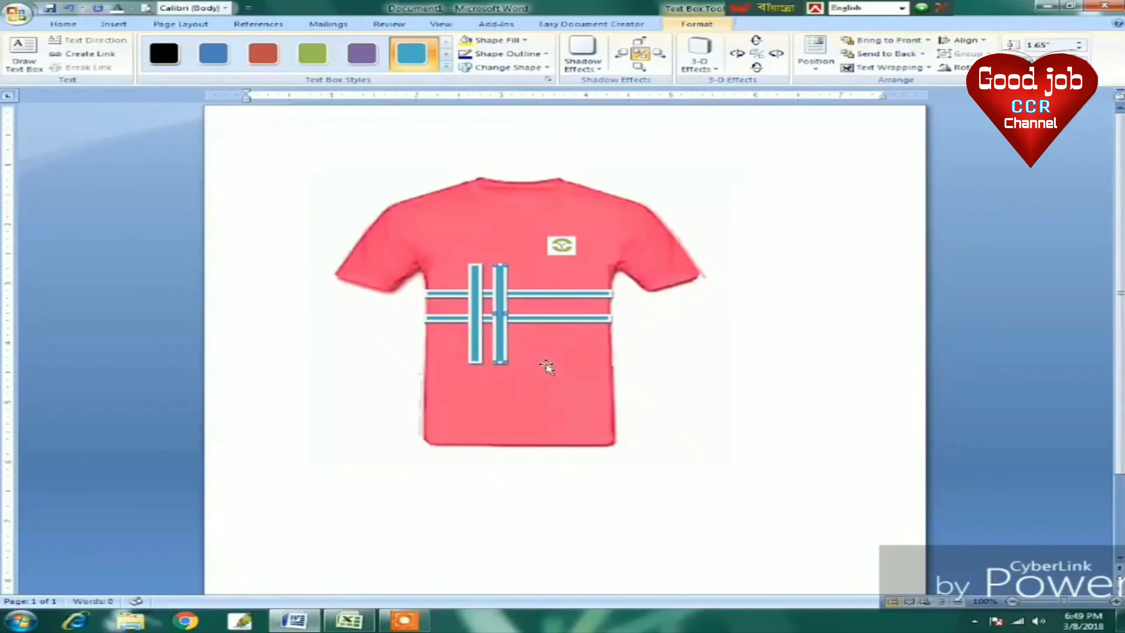
key("Right")
key("Right")
key("Right")
key("Right")
key("Right")
key("Right")
key("Right")
key("Right")
key("Right")
key("Right")
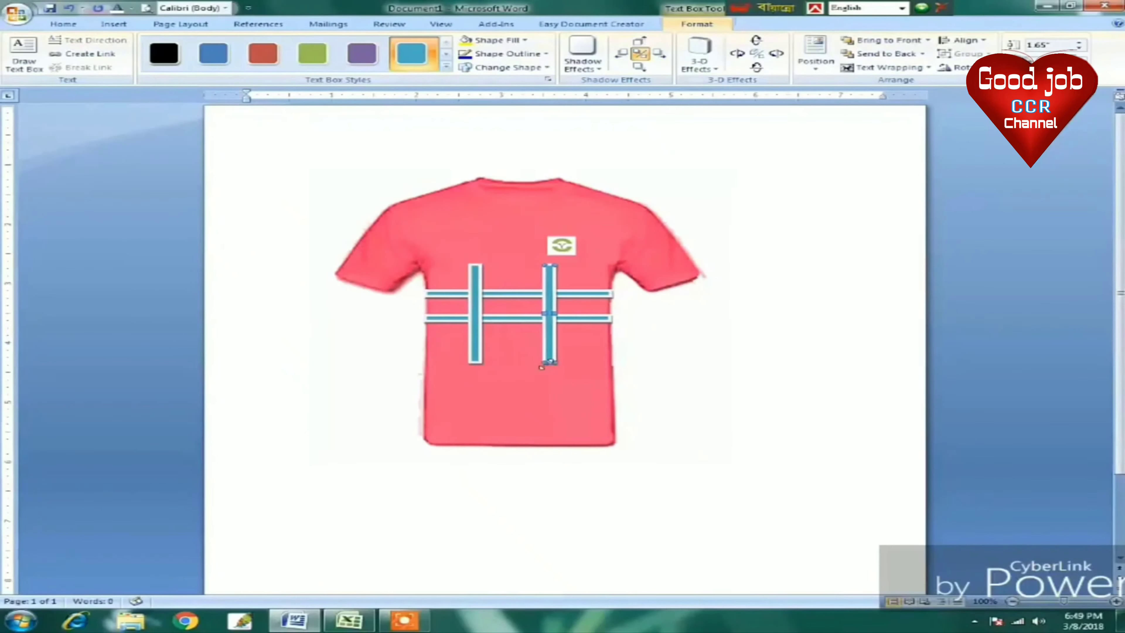
key("Right")
key("Right")
key("Right")
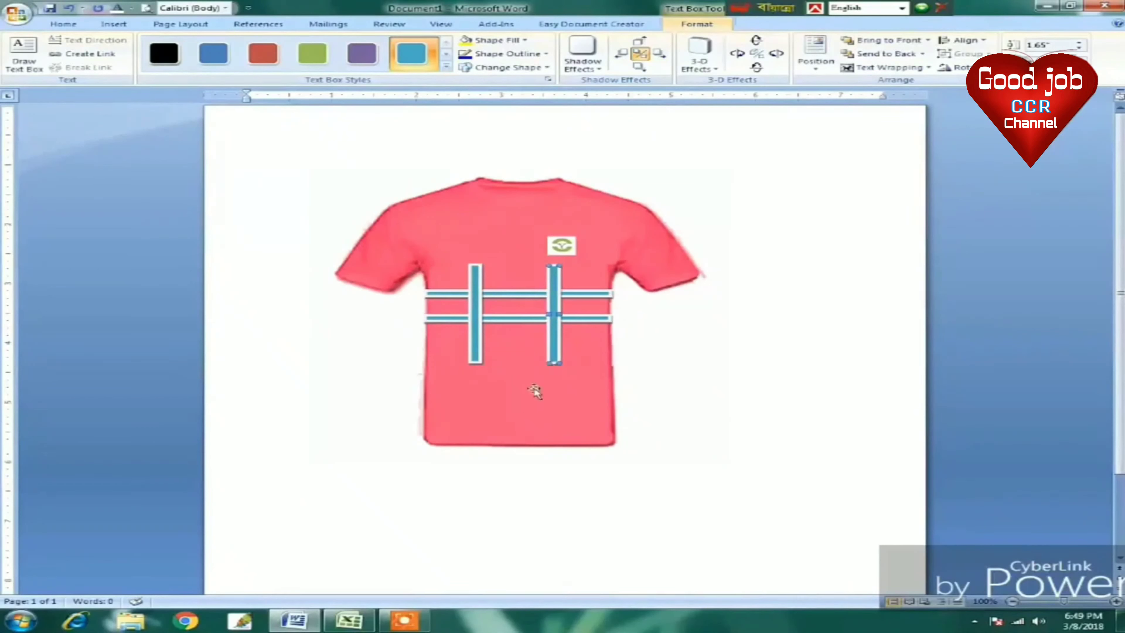
left_click(522, 319)
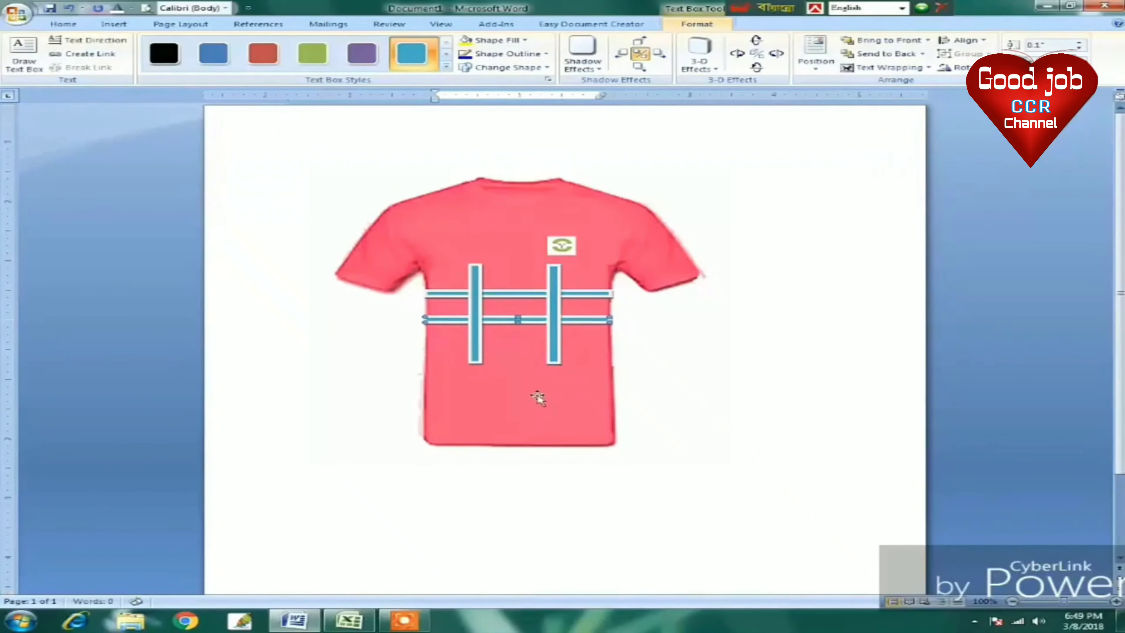
left_click(536, 395)
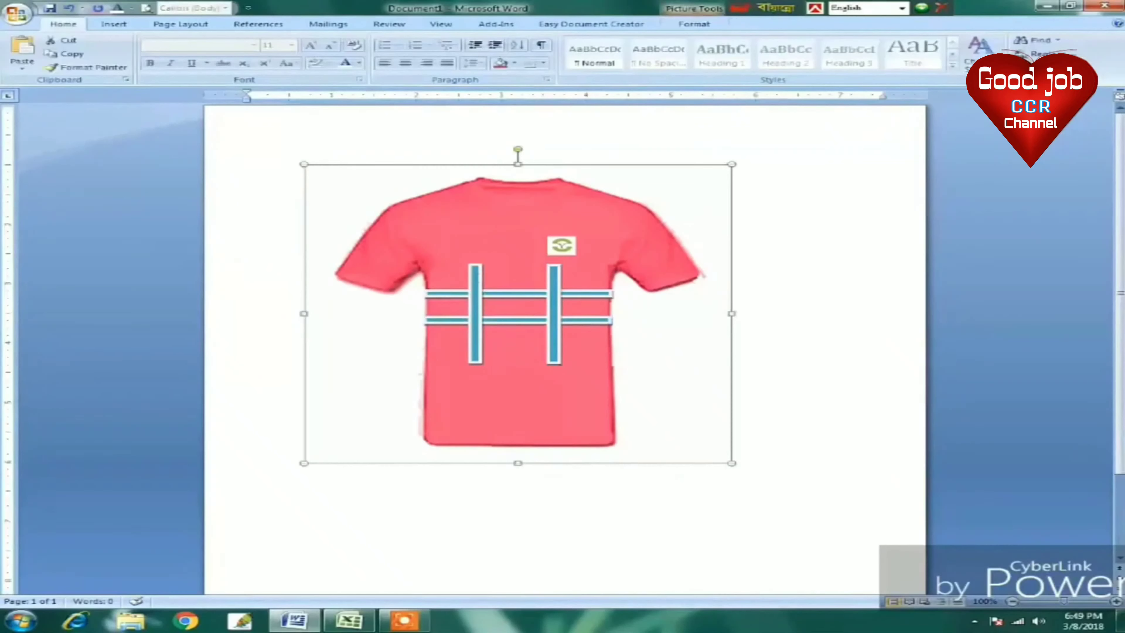
Check the left vertical stripe and the T-shirt picture, then deselect everything.
left_click(478, 317)
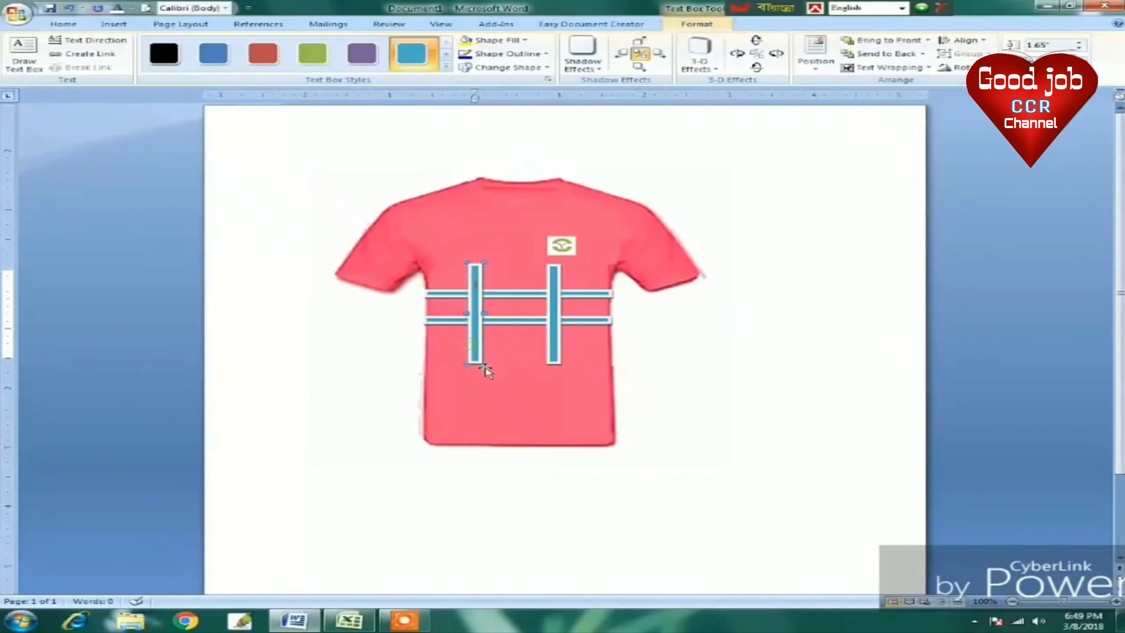
left_click(539, 401)
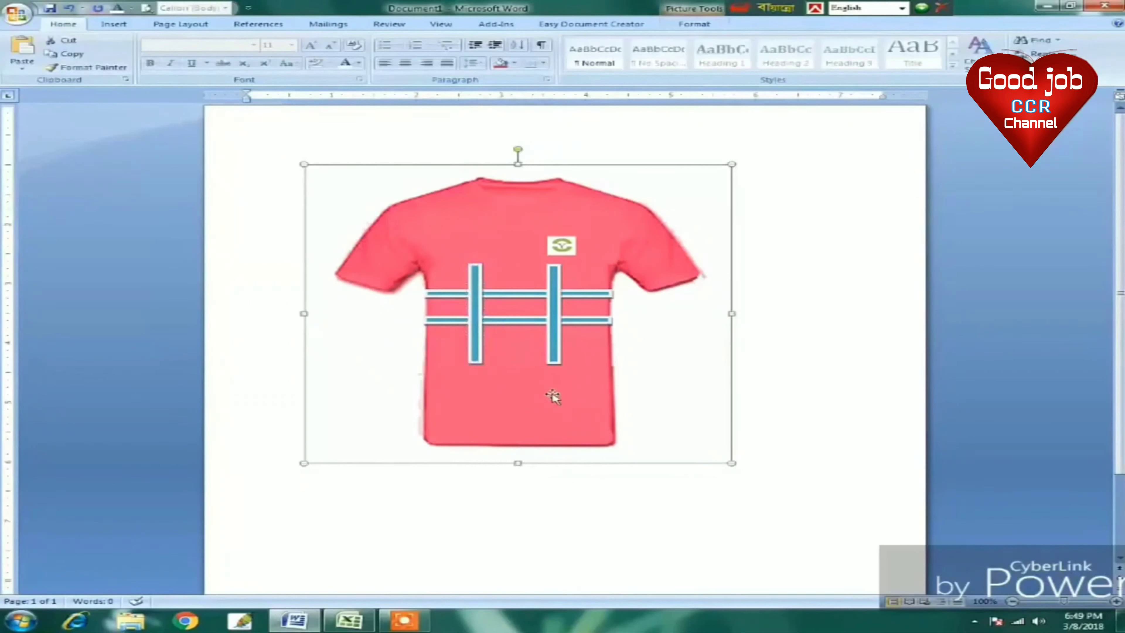
left_click(697, 512)
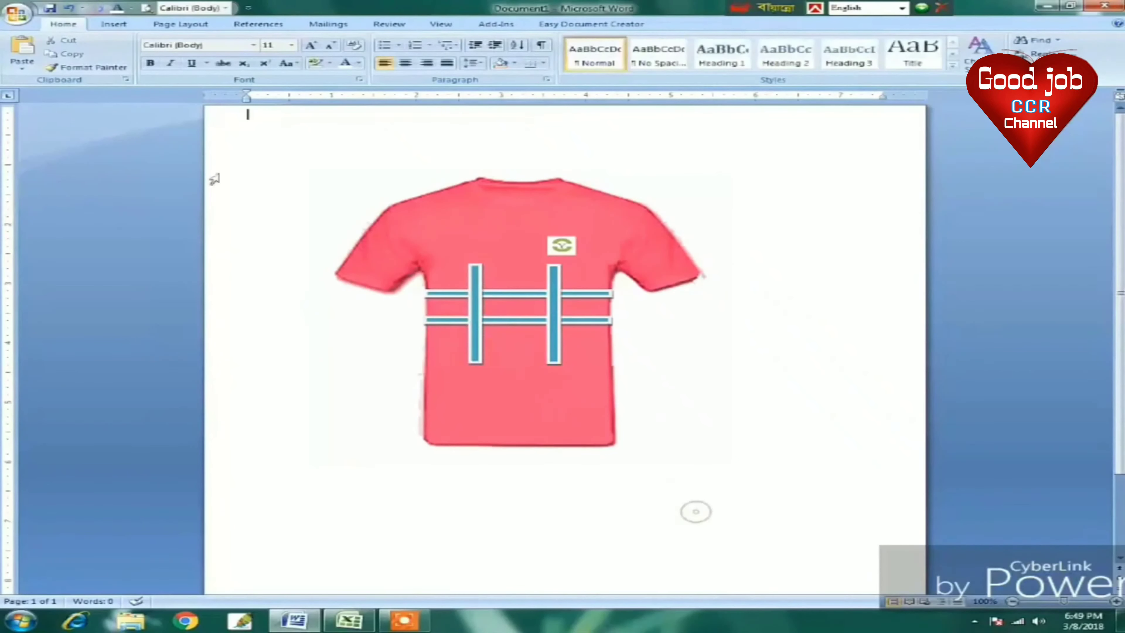
Show the Insert options and launch Icecream Screen Recorder from Start.
left_click(114, 24)
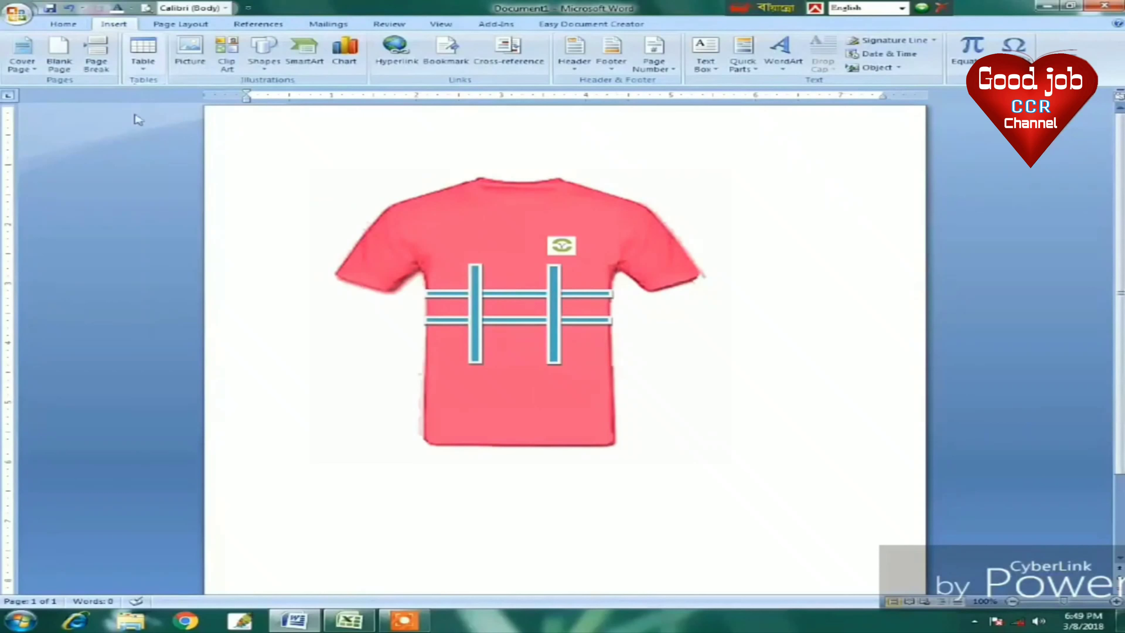
left_click(20, 620)
left_click(80, 403)
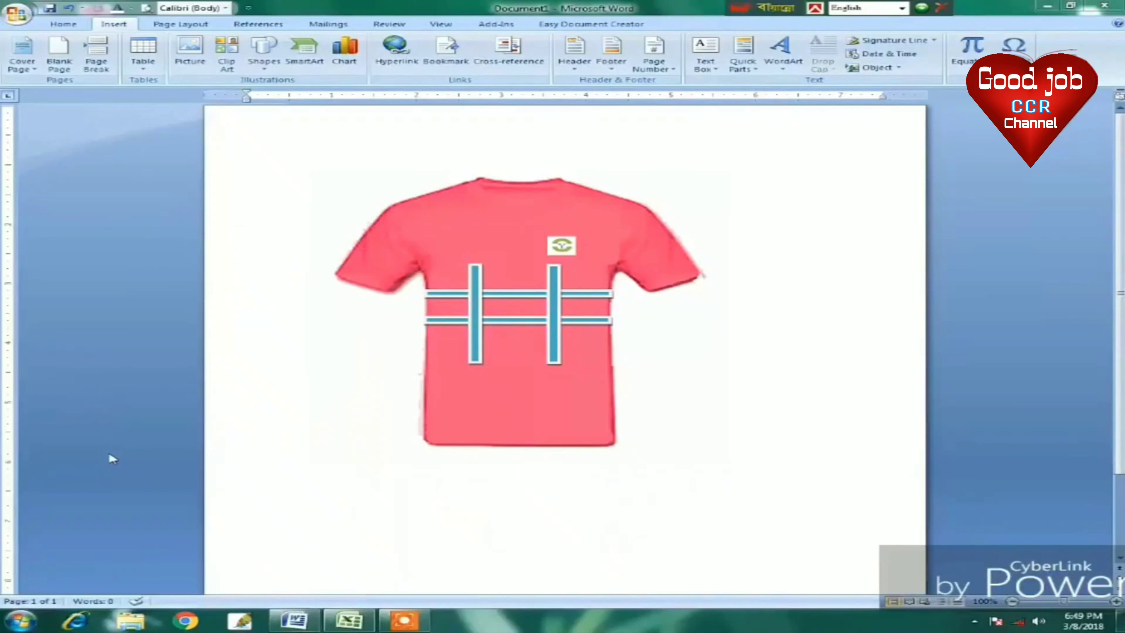
Launch Snipping Tool and capture the area around the T-shirt mockup.
left_click(27, 620)
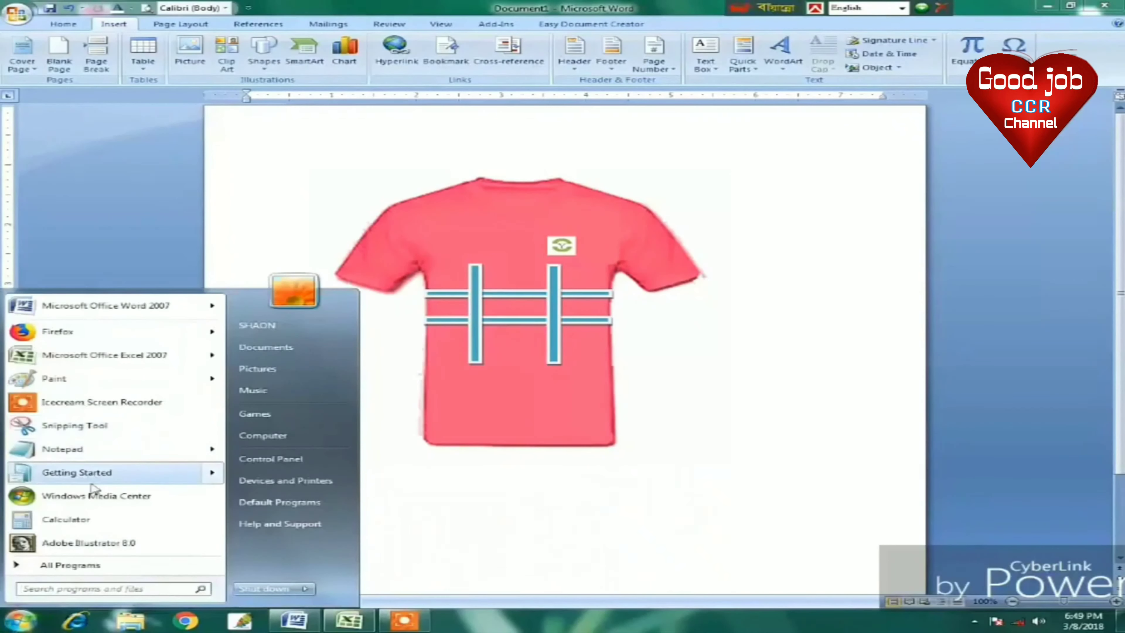
left_click(96, 426)
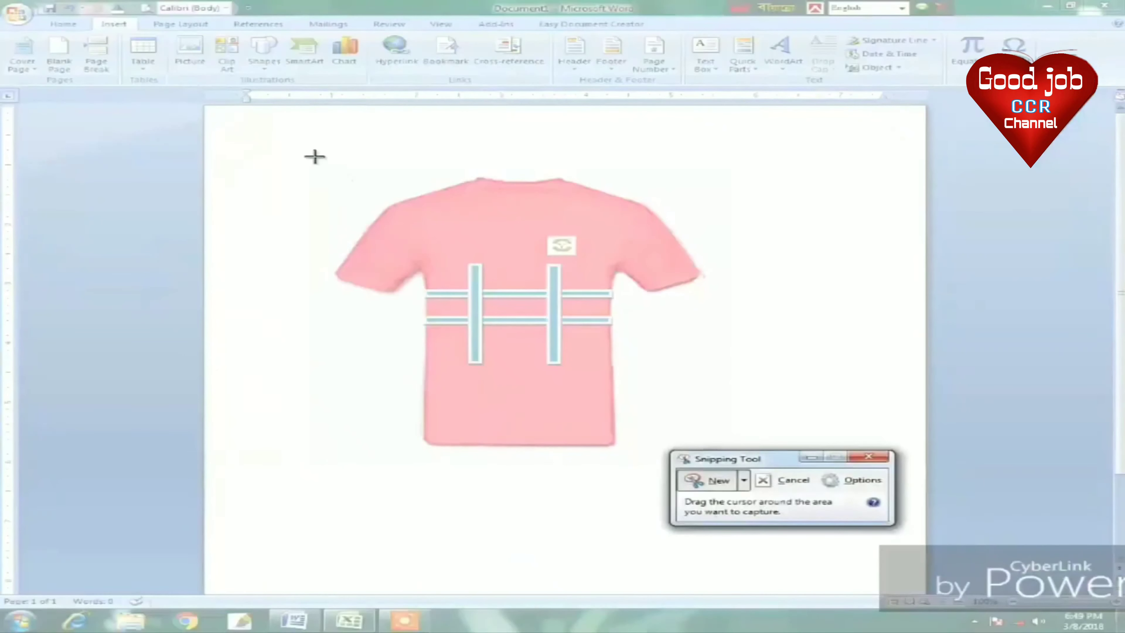
mouse_move(310, 157)
left_mouse_down()
mouse_move(686, 202)
mouse_move(715, 233)
mouse_move(735, 426)
mouse_move(723, 487)
mouse_move(739, 487)
left_mouse_up()
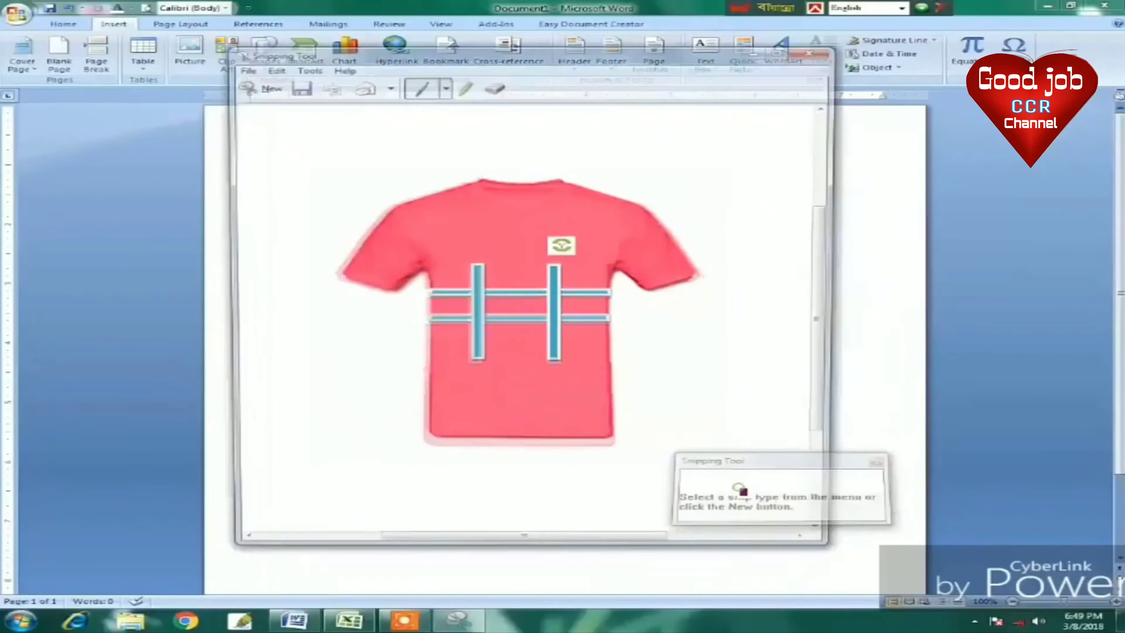
Save the snip as the JPEG 'gg' on the desktop.
left_click(241, 67)
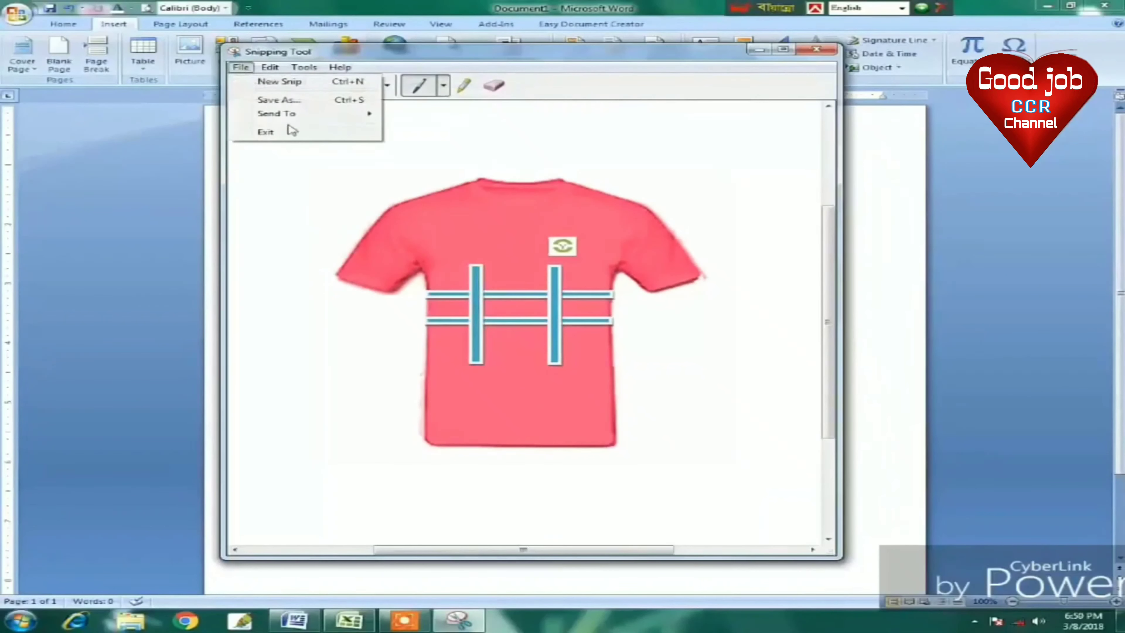
left_click(283, 101)
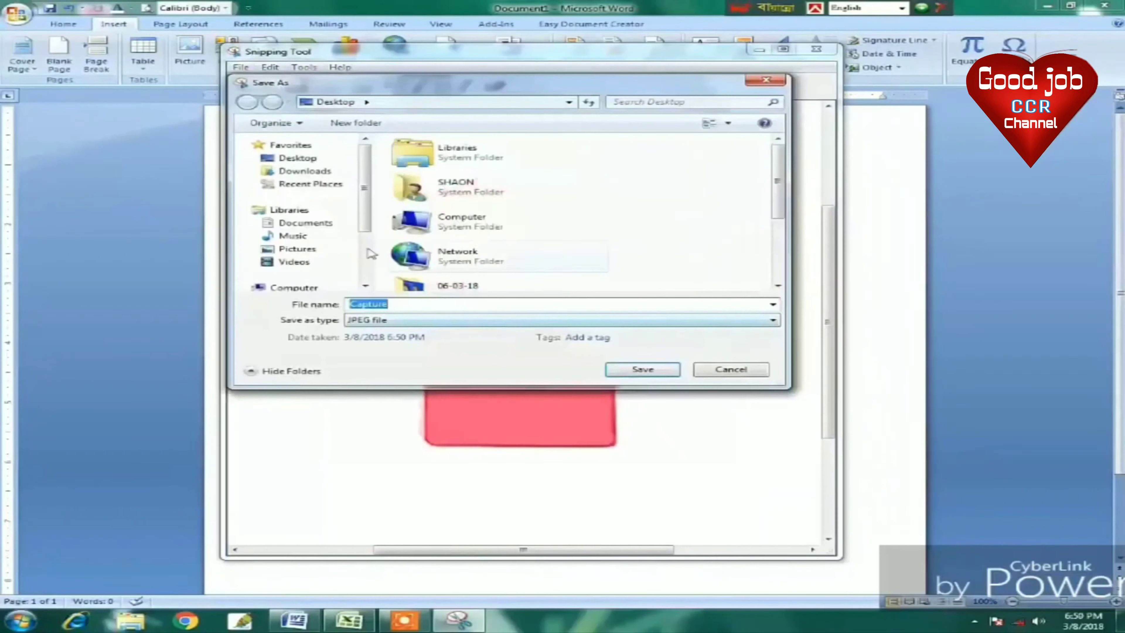
type("d")
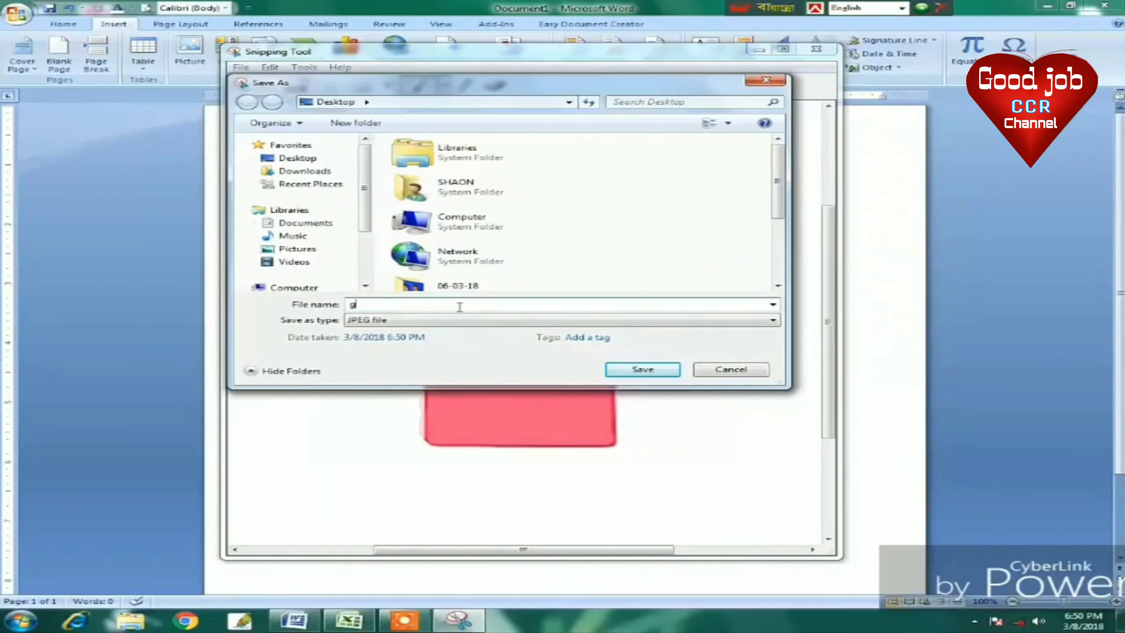
type("d")
left_click(638, 369)
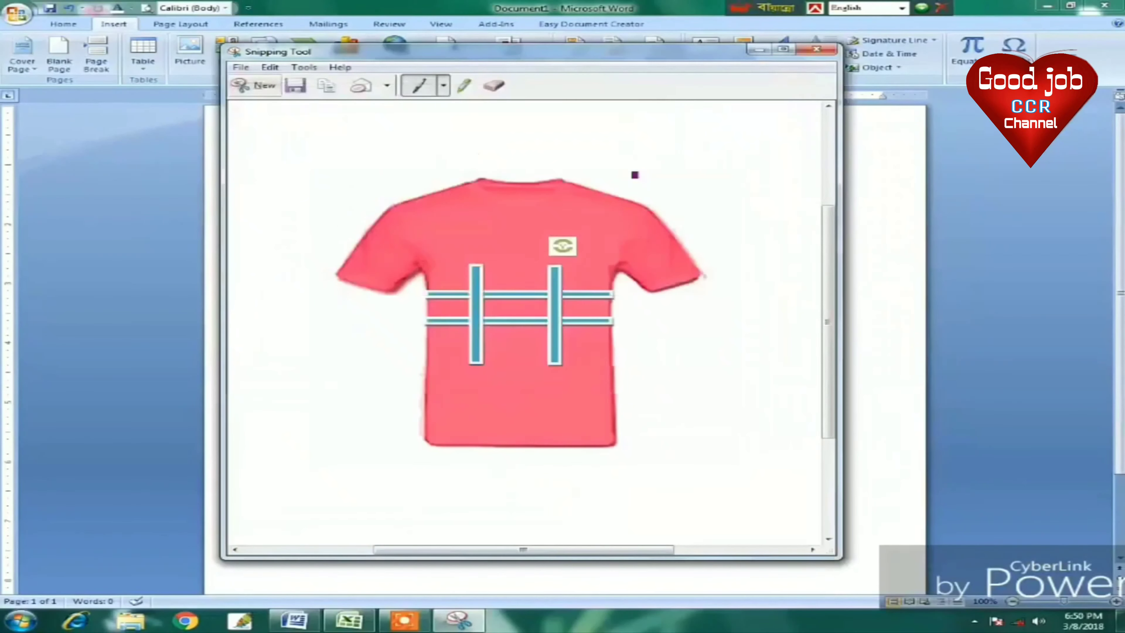
Minimize Snipping Tool and Word to show the desktop, then refresh it several times.
left_click(759, 50)
left_click(1047, 6)
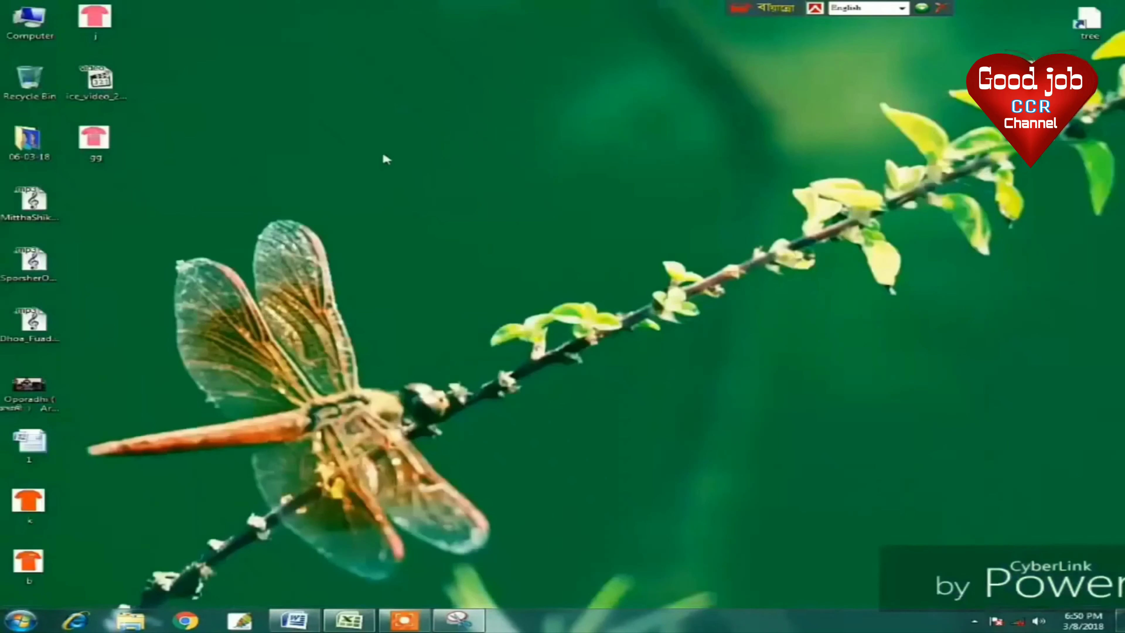
right_click(364, 133)
left_click(398, 167)
right_click(325, 130)
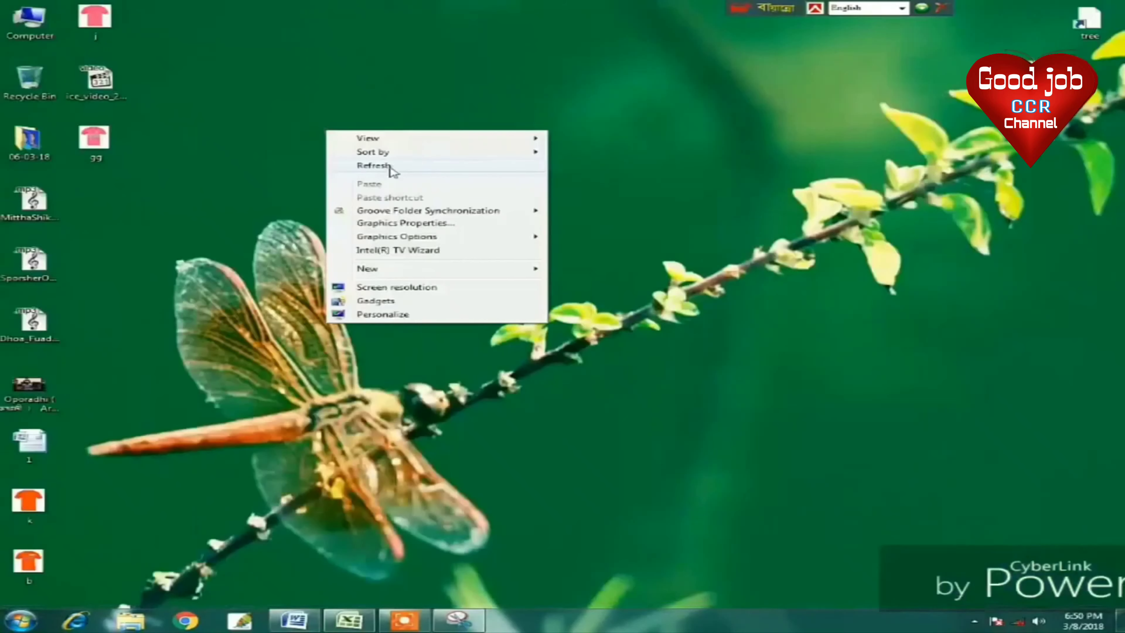
left_click(385, 165)
right_click(326, 116)
left_click(385, 154)
right_click(321, 82)
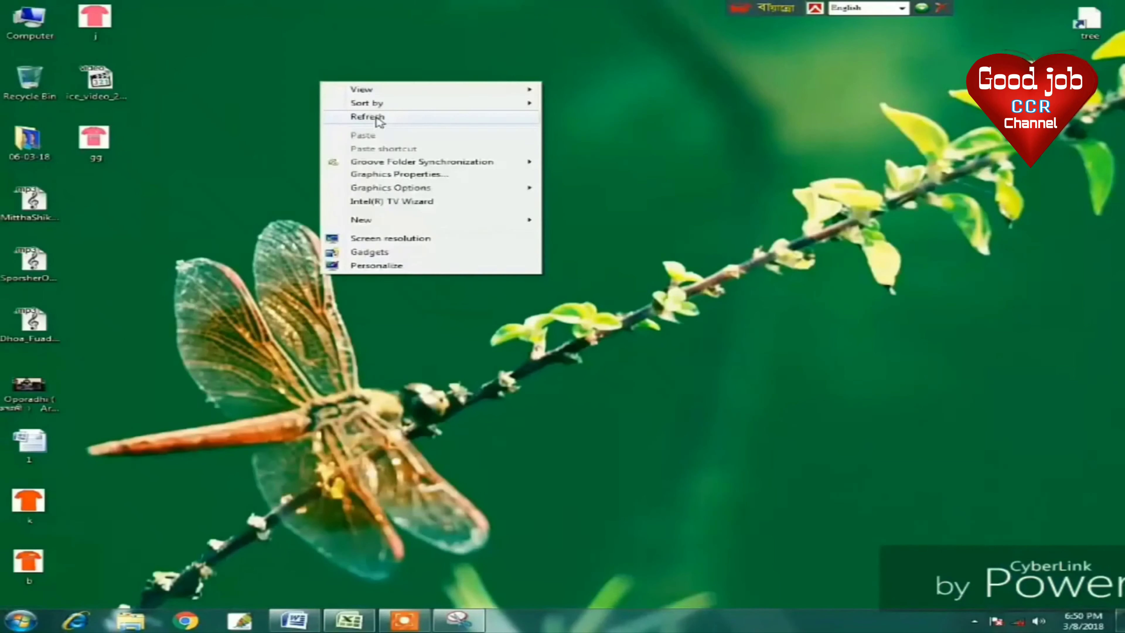